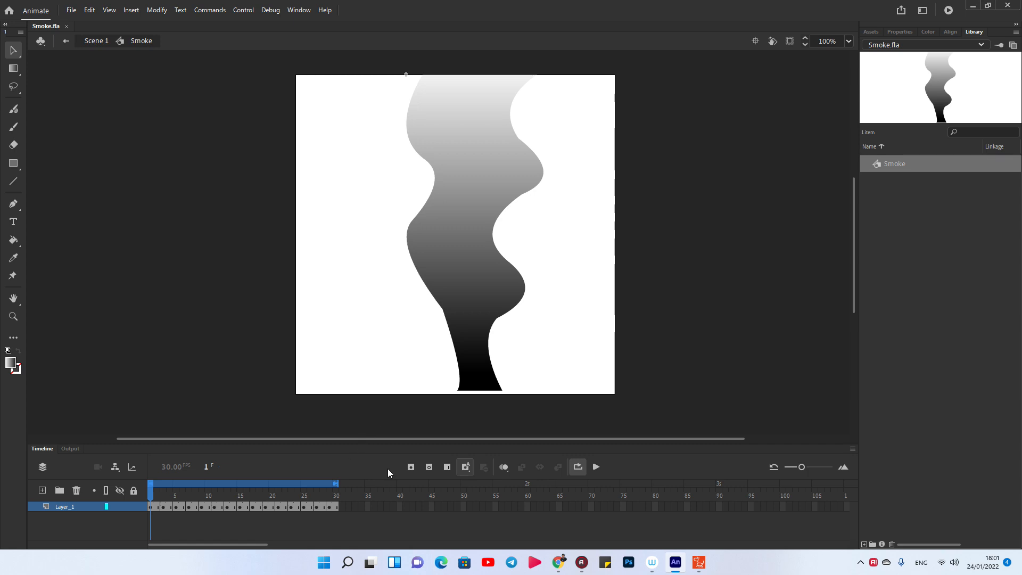
Step: Preview the smoke animation's playback and open the movie export as an SWF file
{"action": "left_click", "coordinate": [595, 467]}
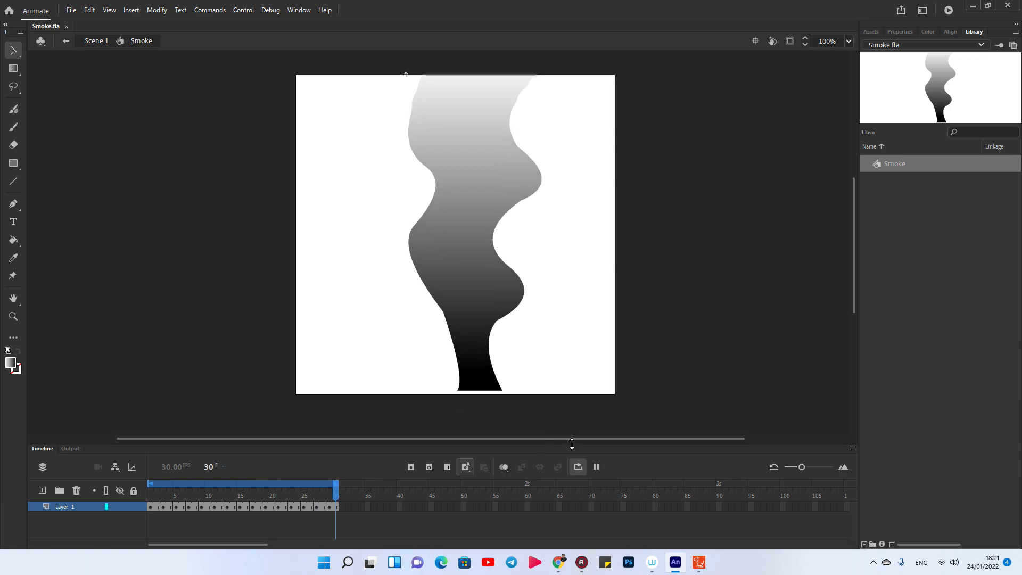
{"action": "left_click", "coordinate": [596, 467]}
{"action": "left_click", "coordinate": [73, 10]}
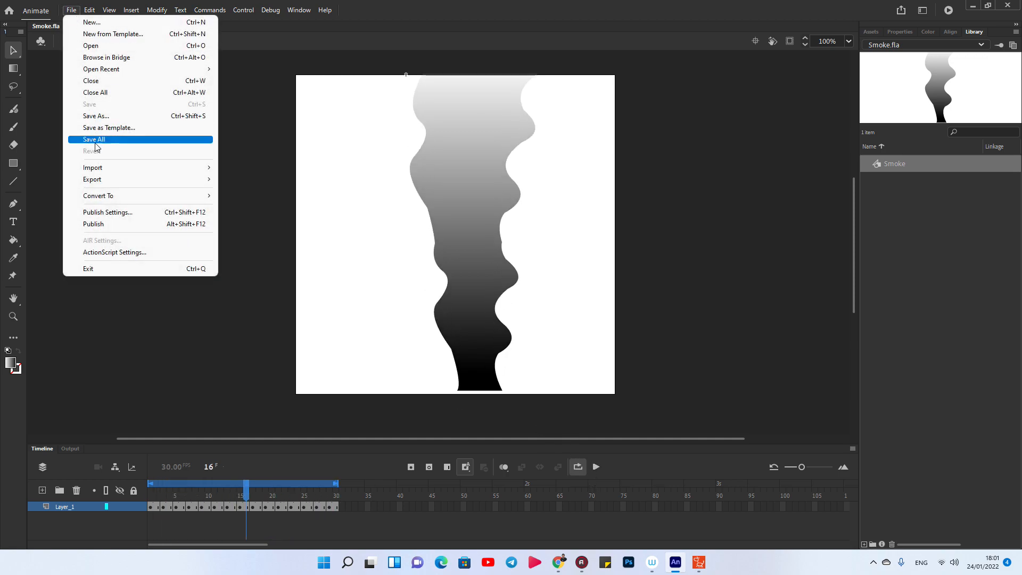
{"action": "mouse_move", "coordinate": [107, 182]}
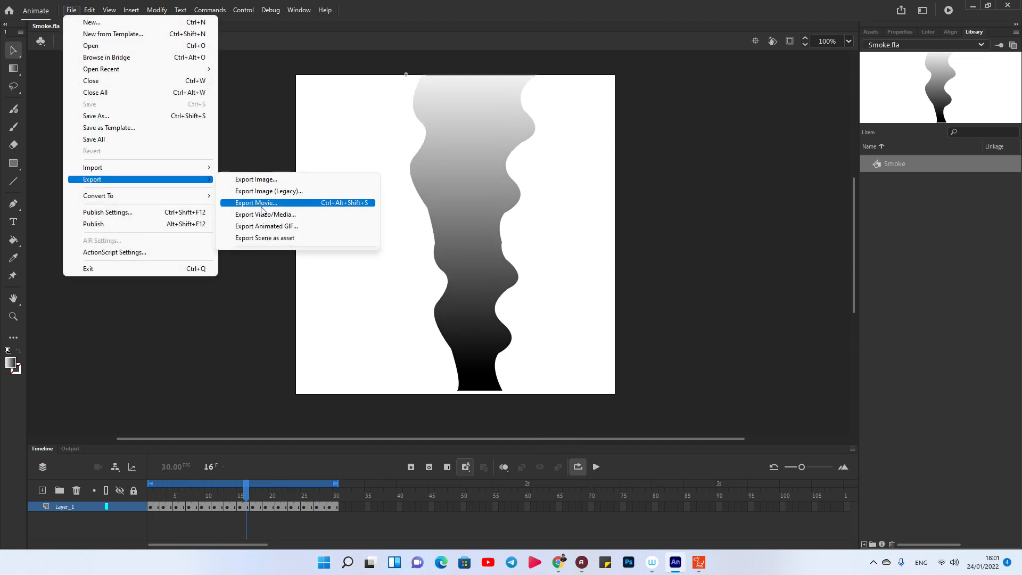
{"action": "left_click", "coordinate": [264, 203]}
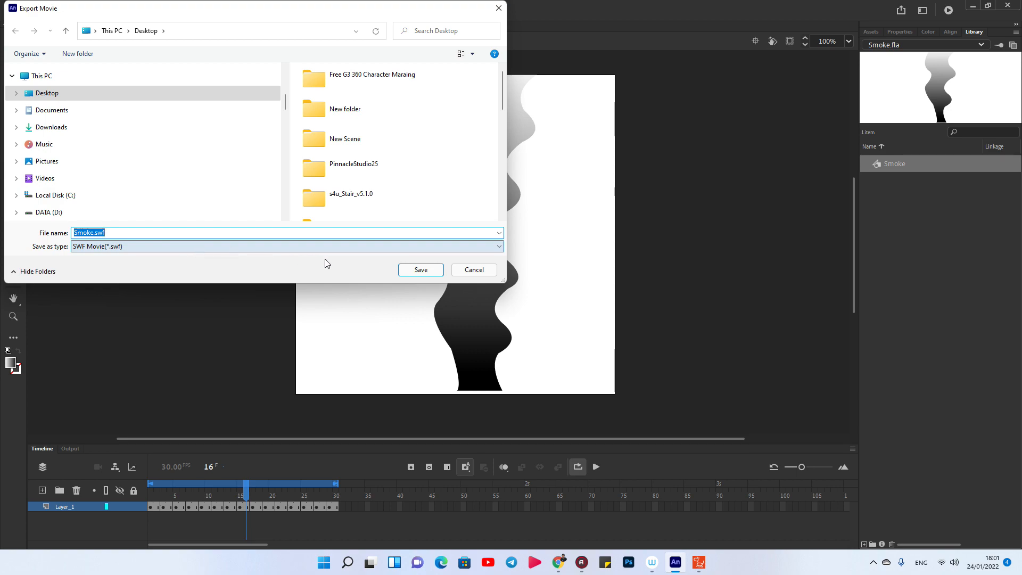
Step: Switch to Cartoon Animator and preview the imported smoke animation on the stage
{"action": "left_click", "coordinate": [699, 562]}
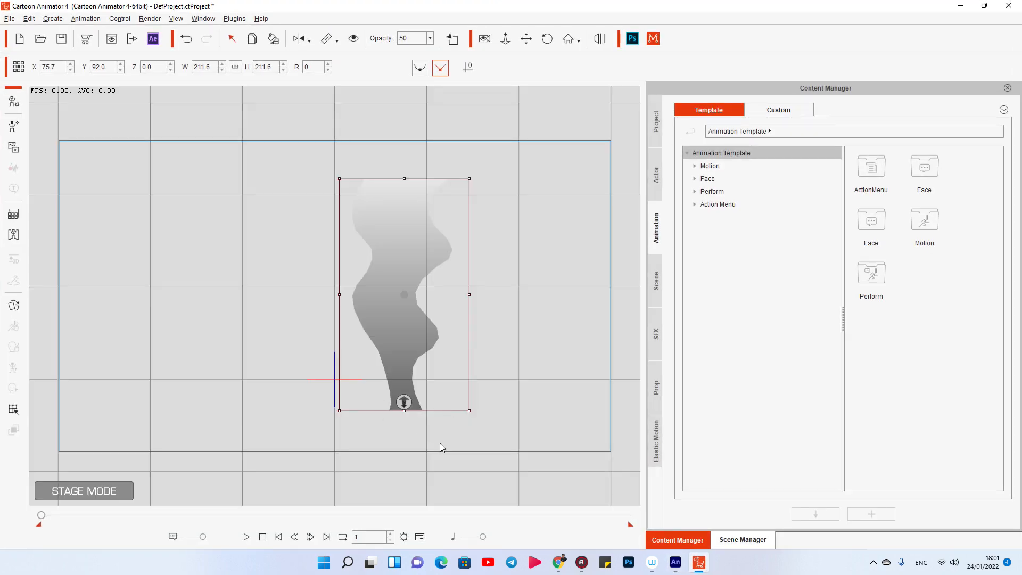
{"action": "left_click", "coordinate": [247, 536]}
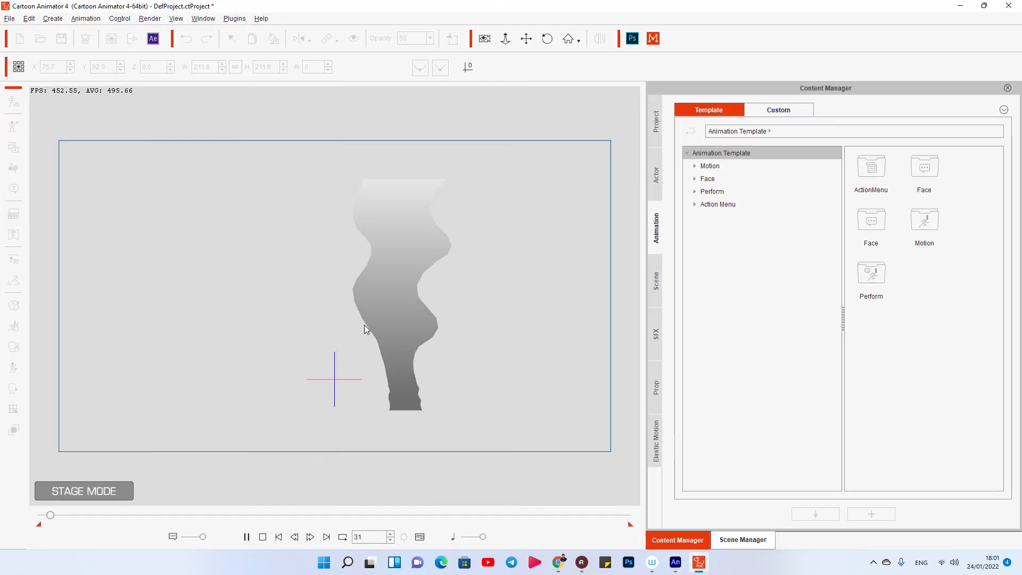
{"action": "left_click", "coordinate": [262, 536]}
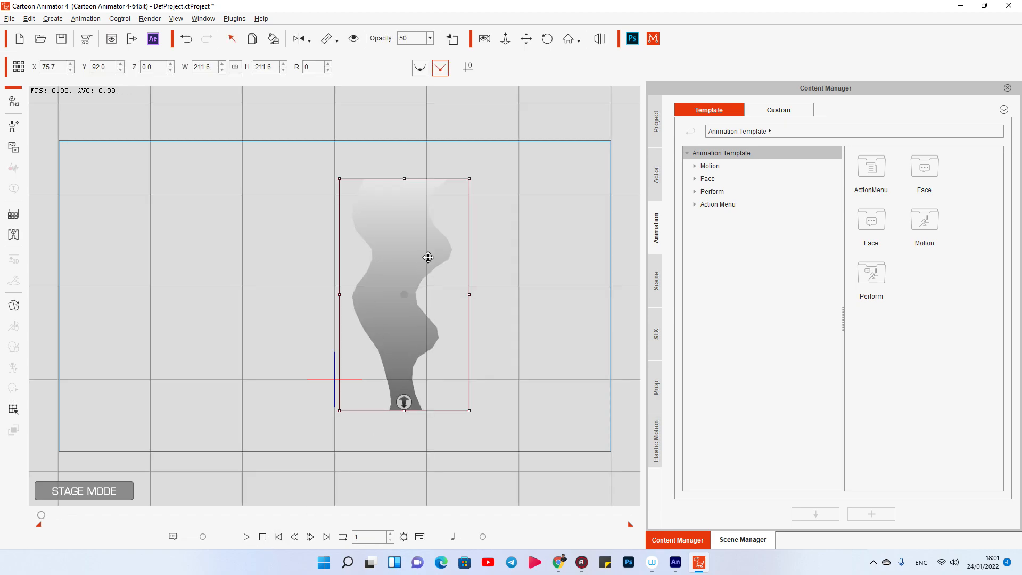
Step: Set the smoke prop's opacity to 26 and preview its animation
{"action": "left_click", "coordinate": [429, 37]}
{"action": "left_click_drag", "start_coordinate": [422, 51], "coordinate": [413, 49]}
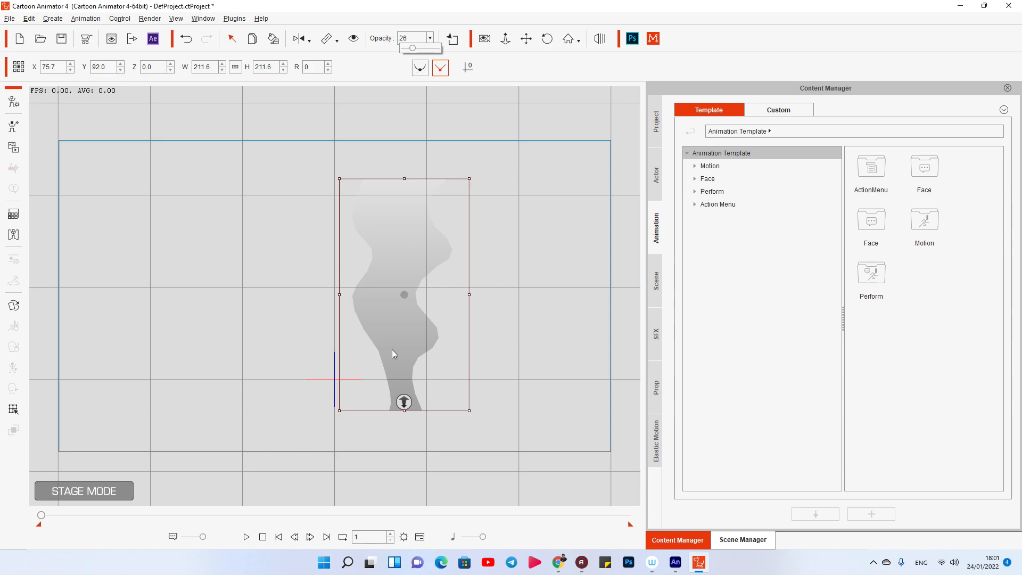
{"action": "left_click", "coordinate": [246, 537]}
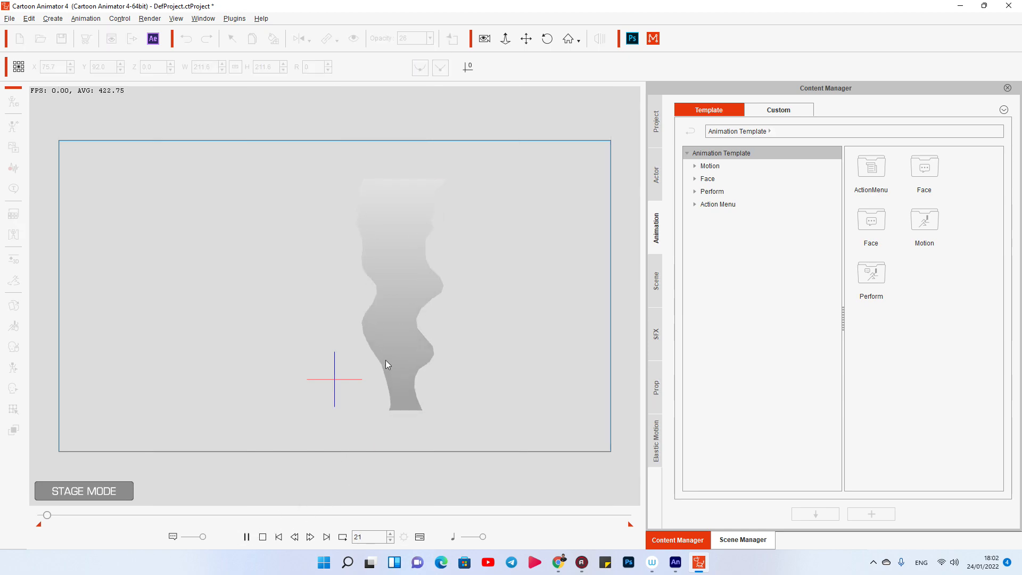
{"action": "left_click", "coordinate": [263, 536]}
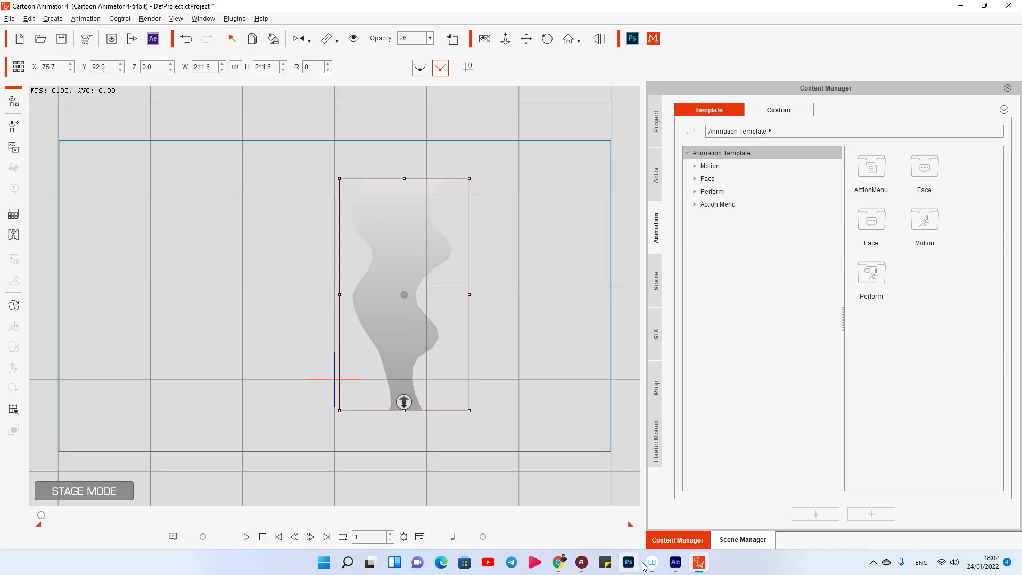
Step: Switch back to Animate, dismiss the movie export and close the Smoke.fla document
{"action": "left_click", "coordinate": [675, 562]}
{"action": "left_click", "coordinate": [476, 269]}
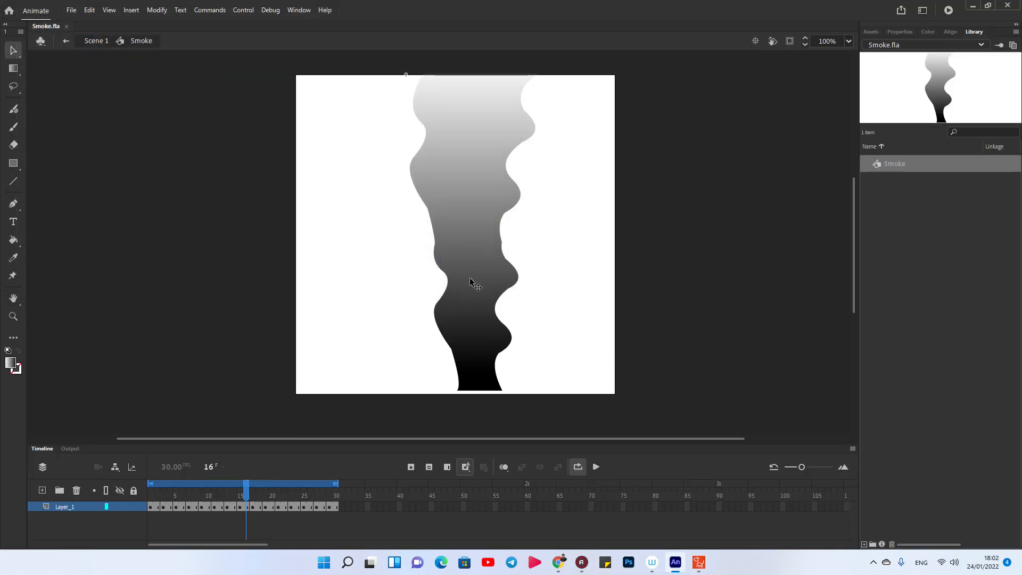
{"action": "left_click", "coordinate": [71, 10]}
{"action": "left_click", "coordinate": [85, 22]}
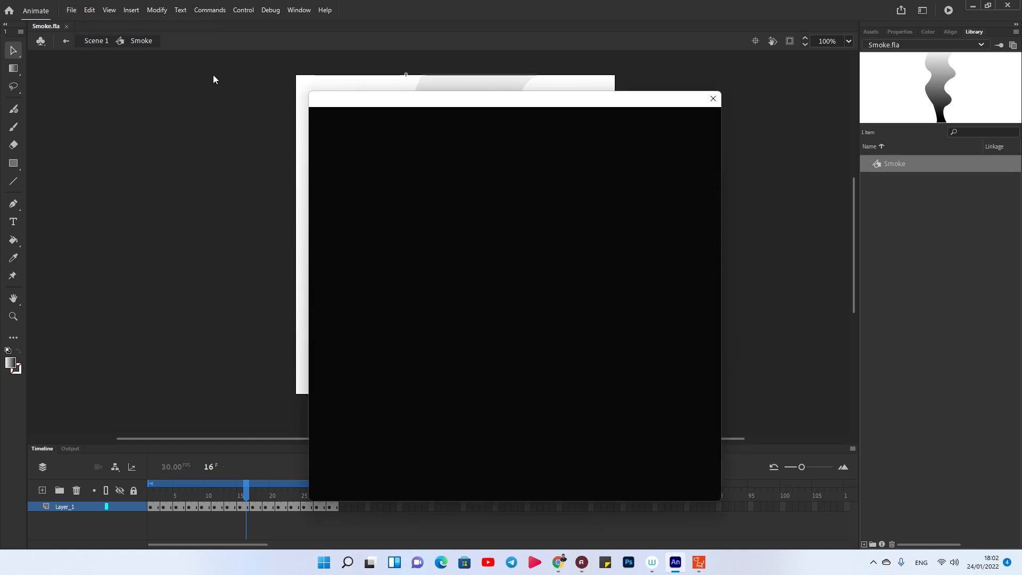
{"action": "left_click", "coordinate": [713, 98]}
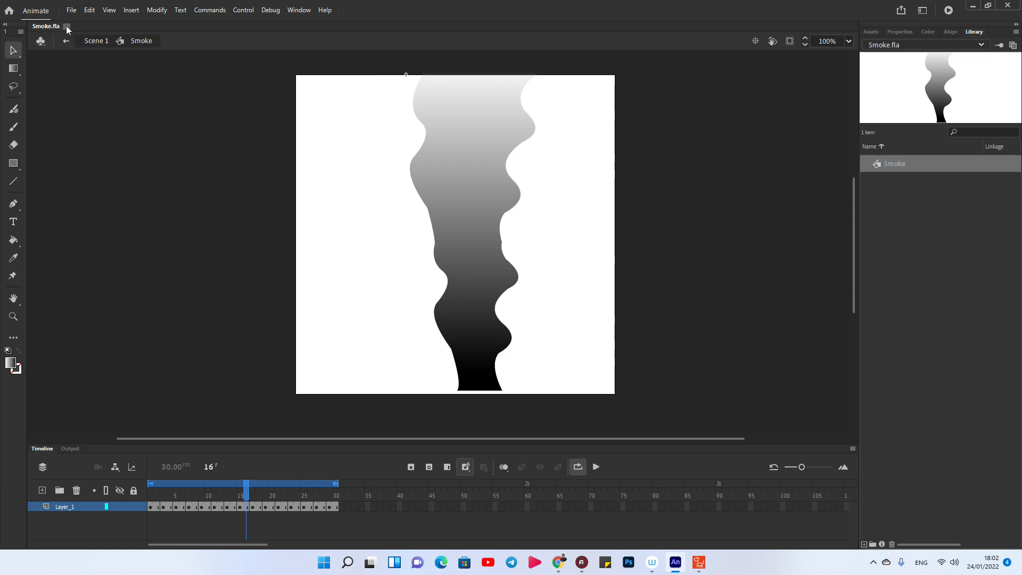
{"action": "left_click", "coordinate": [66, 26]}
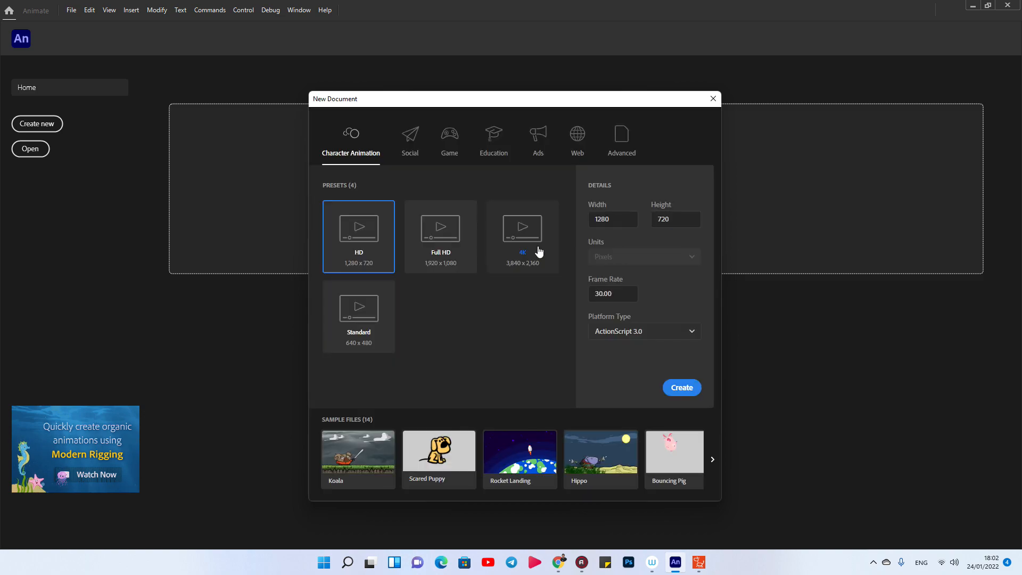
Step: Create a new ActionScript 3.0 document 600 px wide and 600 px high at 30 fps
{"action": "left_click", "coordinate": [612, 219]}
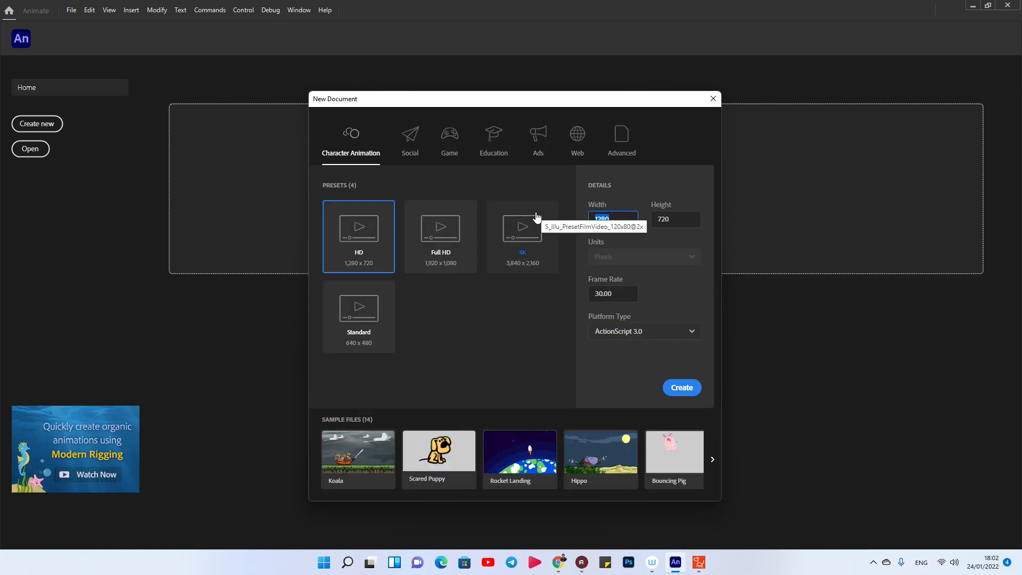
{"action": "type", "text": "600"}
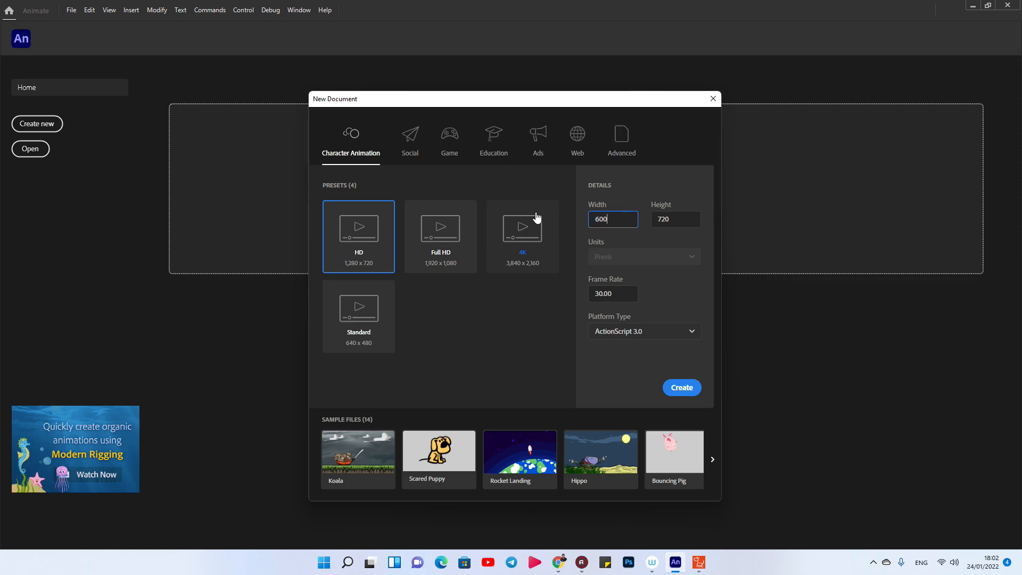
{"action": "left_click", "coordinate": [660, 217]}
{"action": "type", "text": "600"}
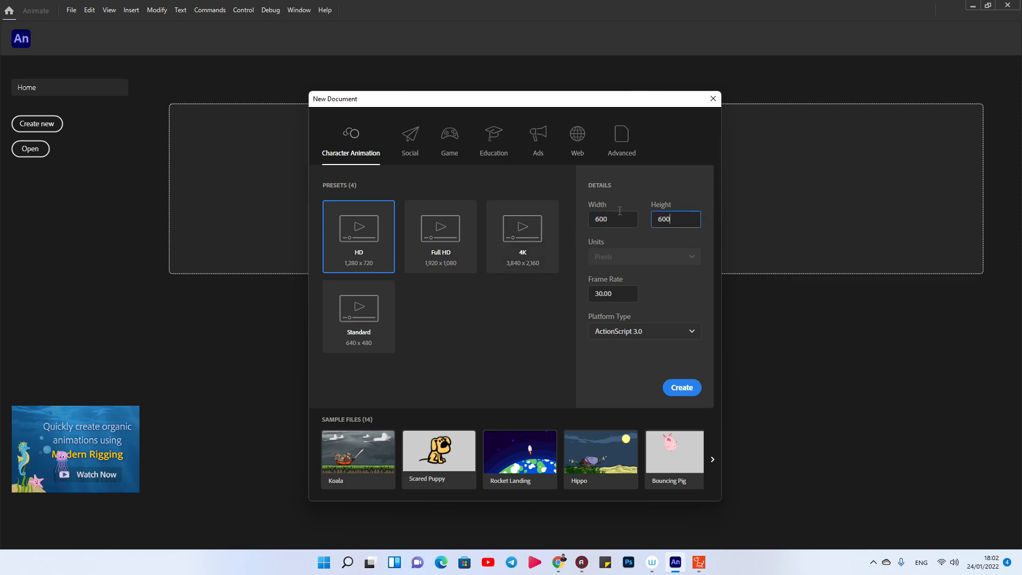
{"action": "key", "text": "Tab"}
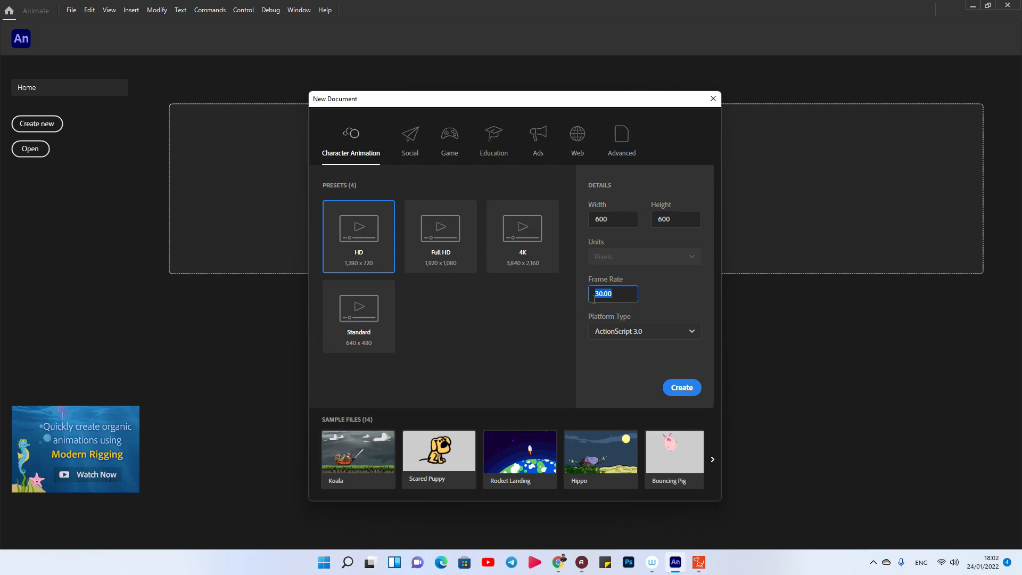
{"action": "left_click", "coordinate": [667, 387]}
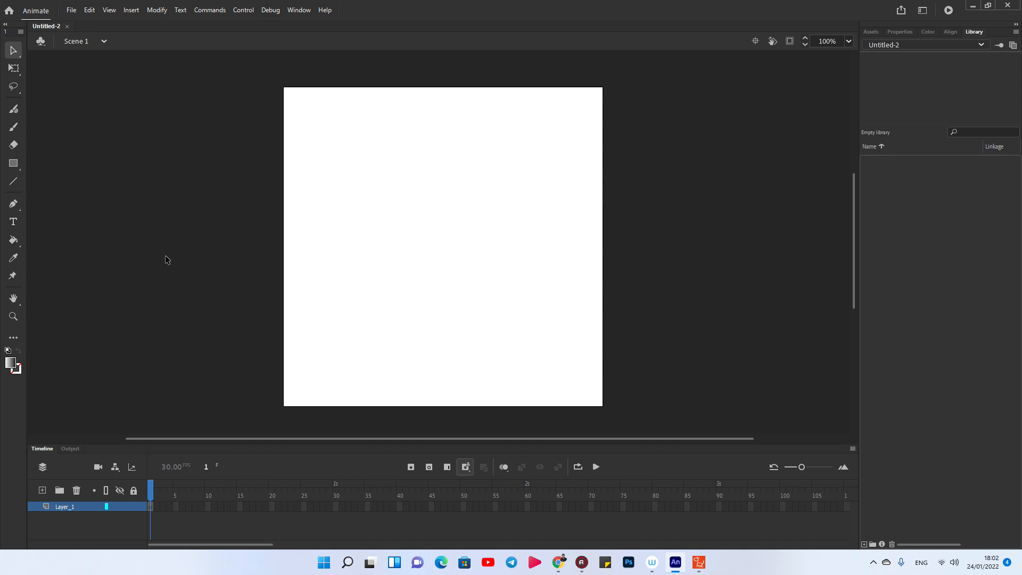
{"action": "left_click", "coordinate": [698, 563]}
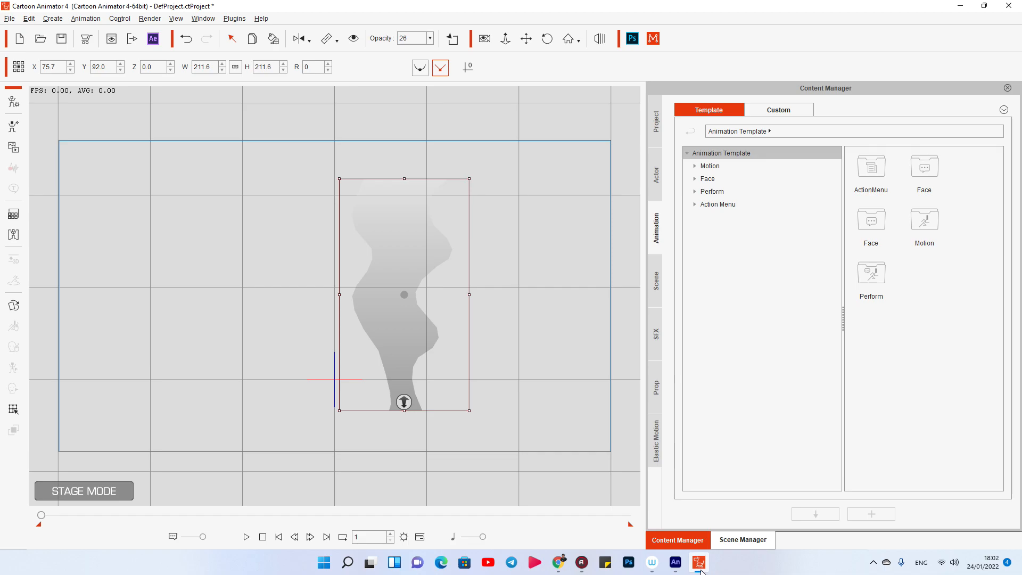
{"action": "left_click", "coordinate": [699, 564]}
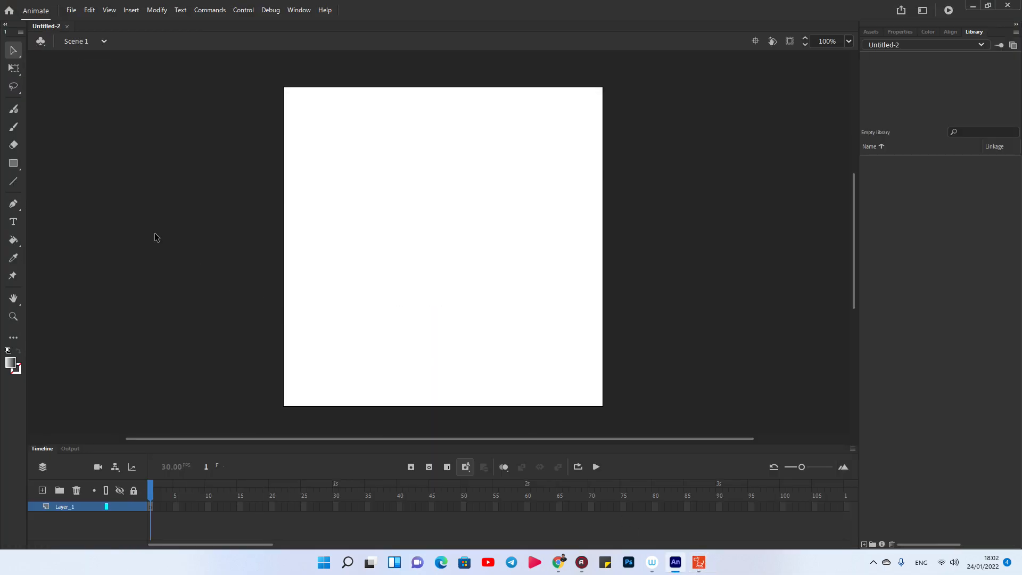
Step: Draw a tall rectangle in the middle of the stage with a white-to-black linear gradient fill and no stroke
{"action": "left_click", "coordinate": [11, 366]}
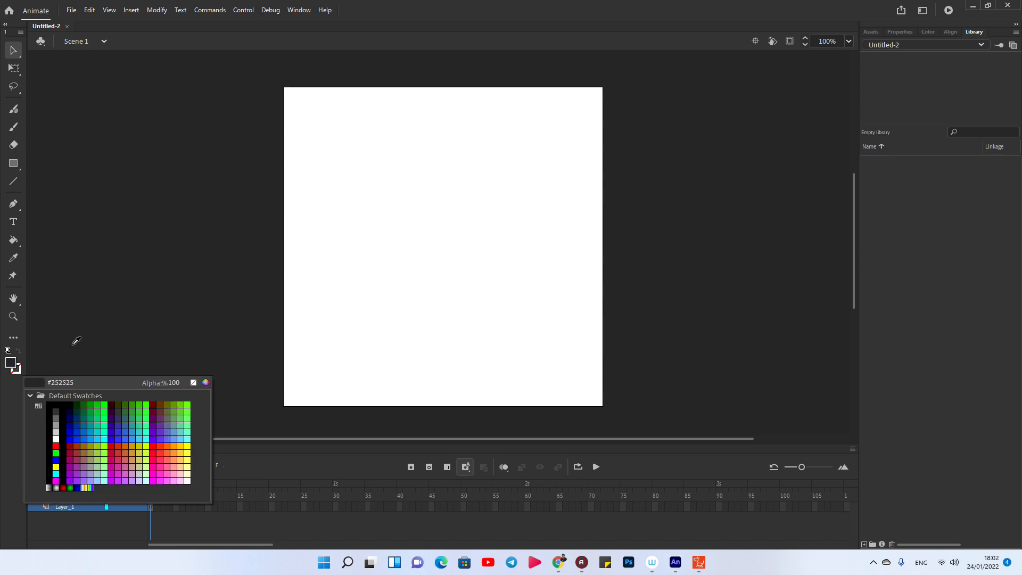
{"action": "left_click", "coordinate": [49, 487]}
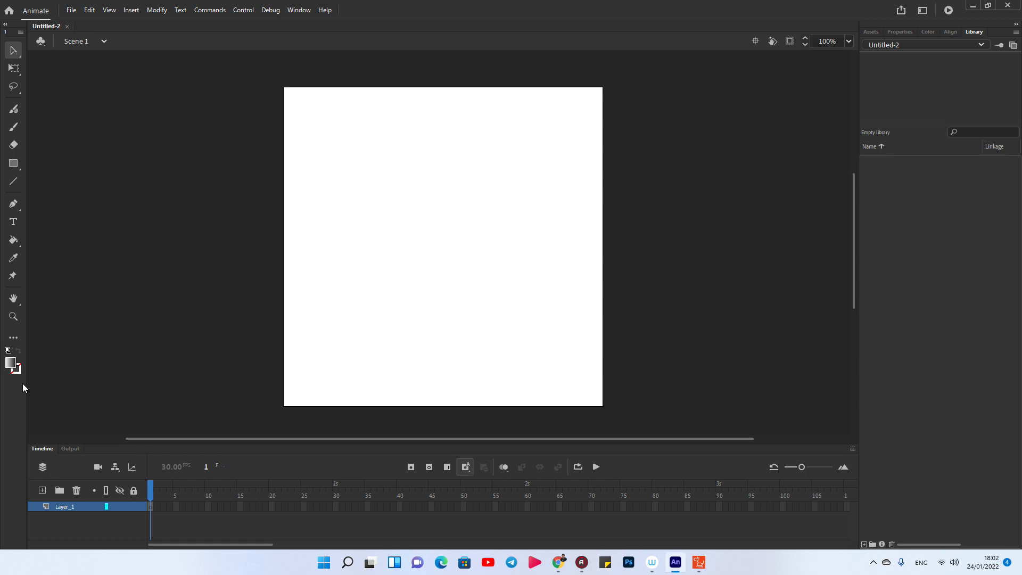
{"action": "left_click", "coordinate": [18, 370]}
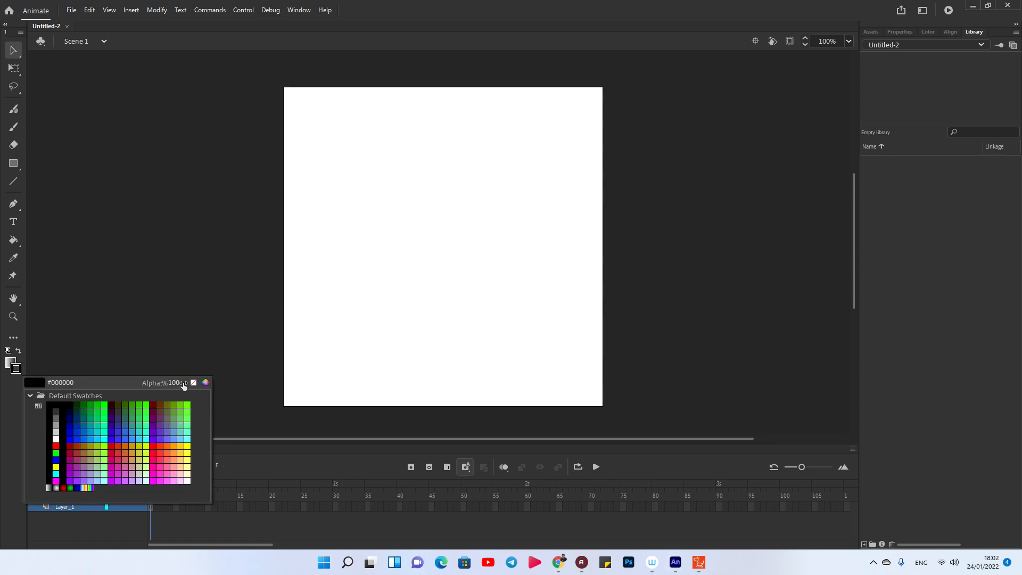
{"action": "left_click", "coordinate": [194, 382]}
{"action": "left_click", "coordinate": [10, 362]}
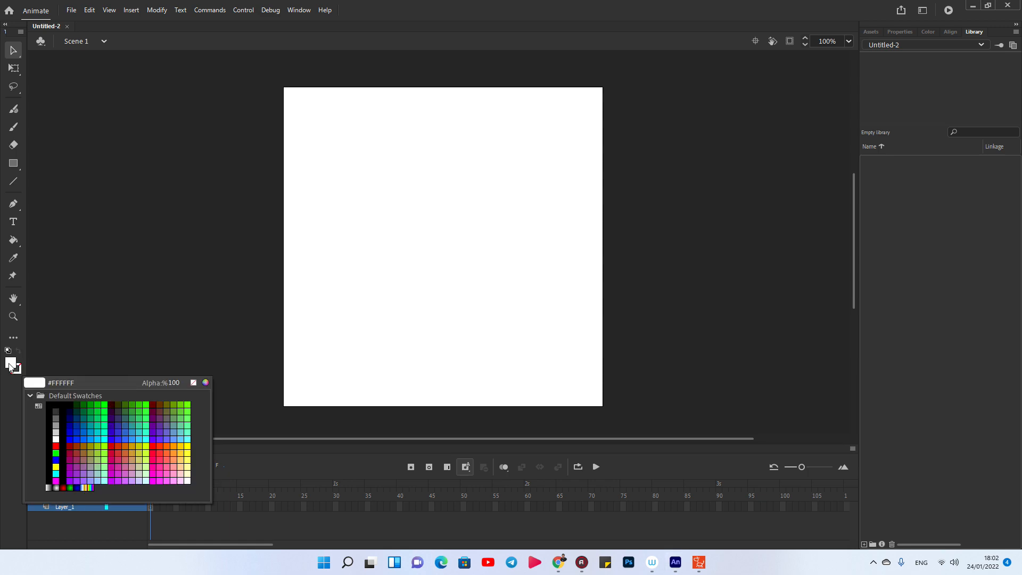
{"action": "left_click", "coordinate": [49, 488]}
{"action": "left_click", "coordinate": [13, 164]}
{"action": "left_click_drag", "start_coordinate": [365, 95], "coordinate": [506, 399]}
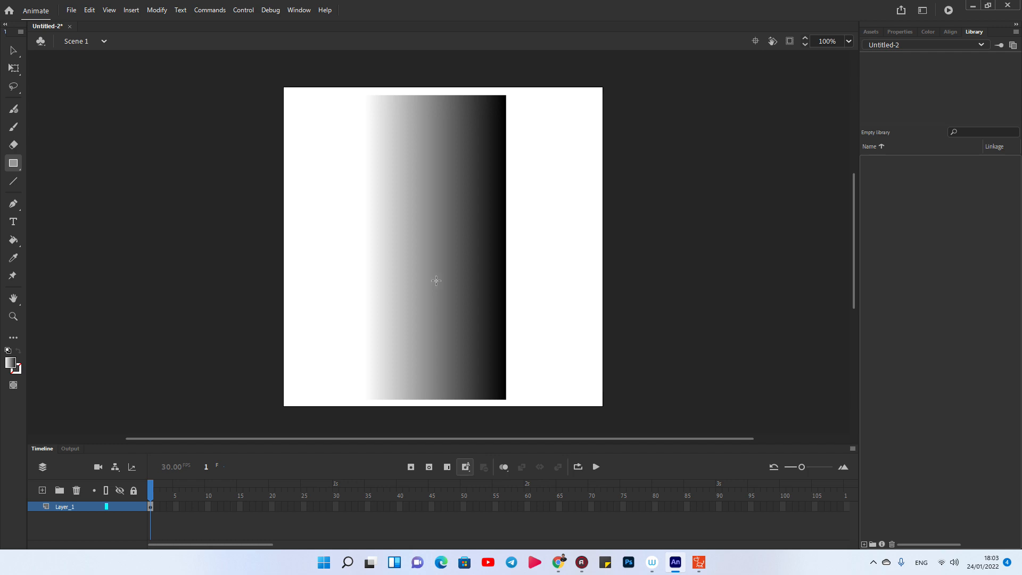
Step: Rotate the rectangle's gradient to run from light at the top to dark at the bottom, and stretch it beyond the rectangle's ends
{"action": "key", "text": "f"}
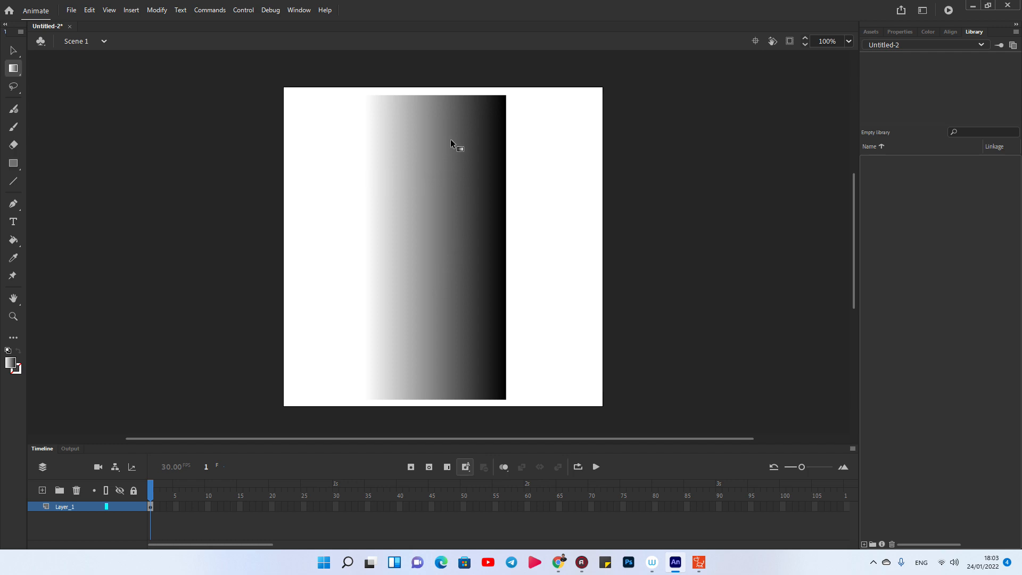
{"action": "left_click", "coordinate": [505, 209]}
{"action": "left_click_drag", "start_coordinate": [506, 96], "coordinate": [554, 302]}
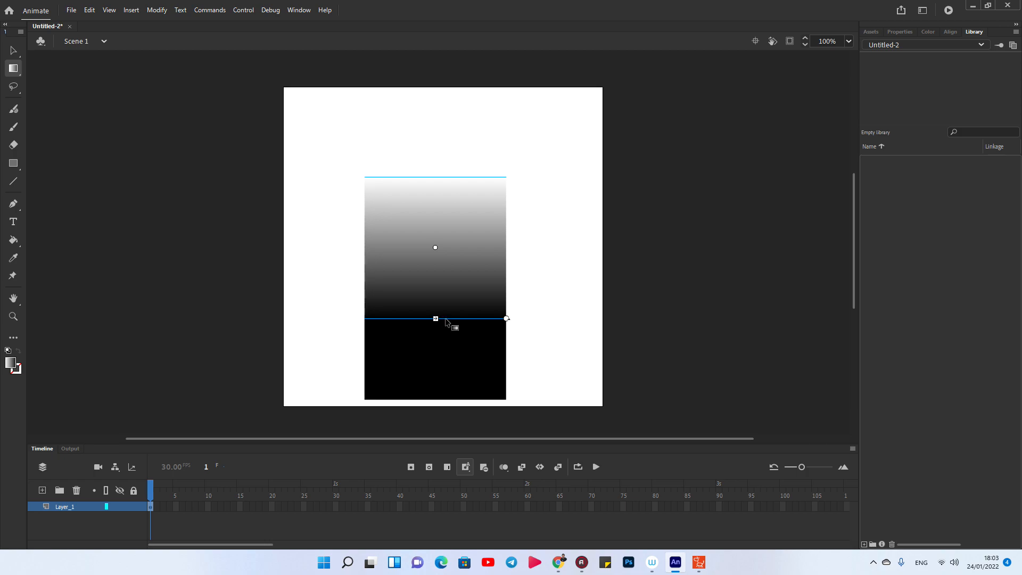
{"action": "left_click_drag", "start_coordinate": [446, 323], "coordinate": [440, 453]}
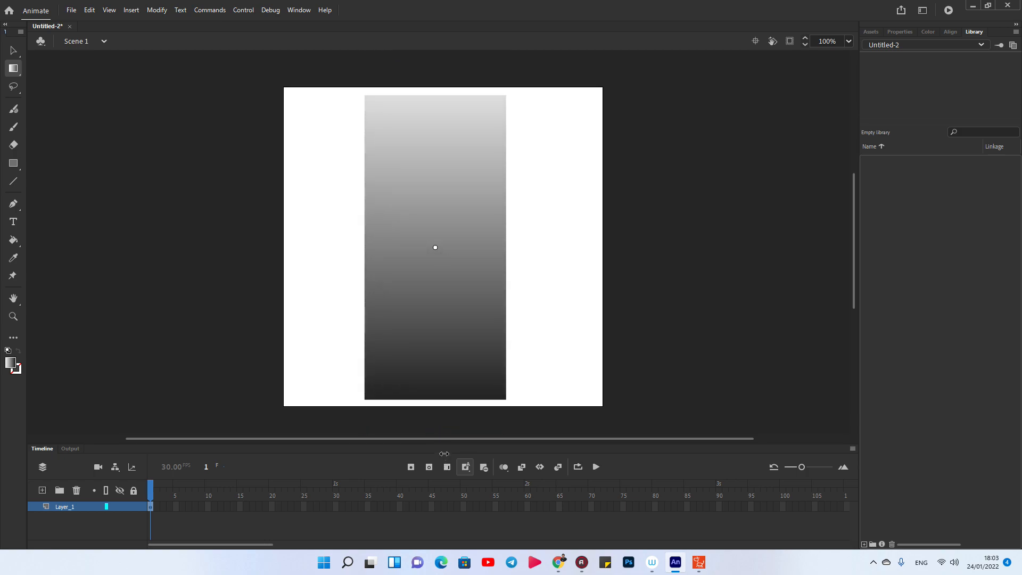
Step: Move the rectangle's two bottom corners inward so the shape tapers toward its base
{"action": "left_click", "coordinate": [18, 51]}
{"action": "left_click", "coordinate": [367, 171]}
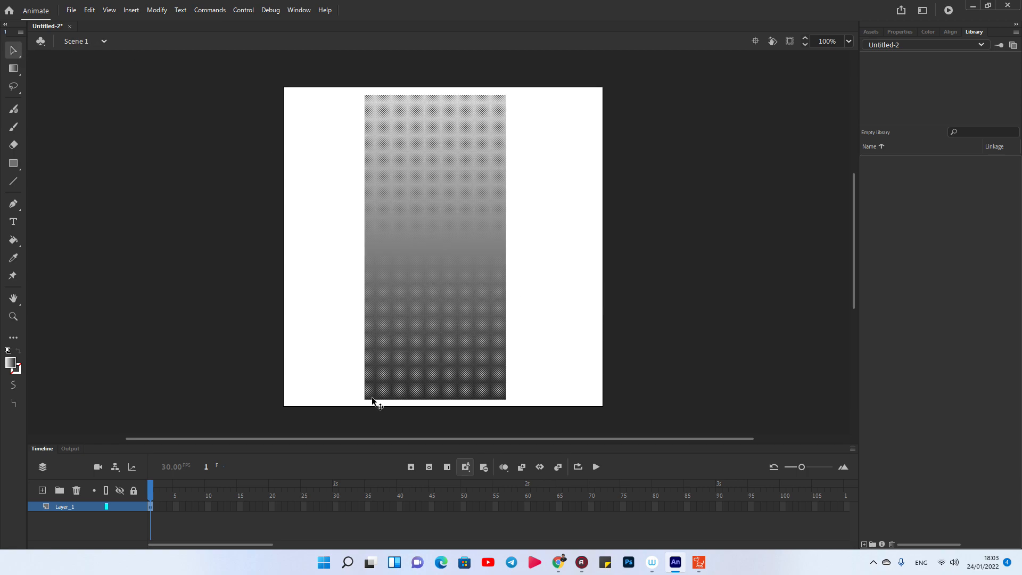
{"action": "left_click", "coordinate": [359, 366]}
{"action": "left_click_drag", "start_coordinate": [366, 400], "coordinate": [403, 400]}
{"action": "left_click_drag", "start_coordinate": [506, 401], "coordinate": [461, 400]}
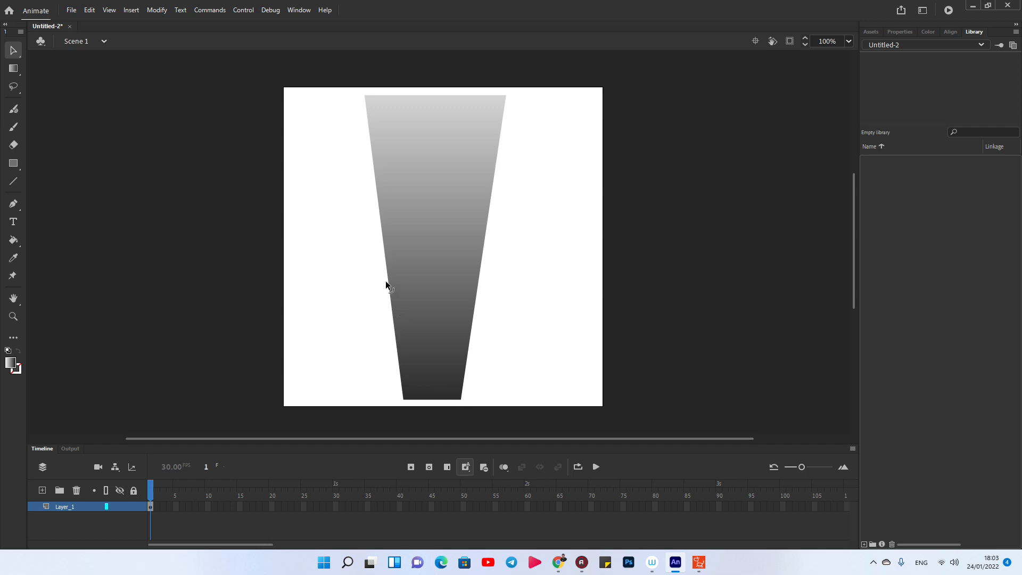
Step: Pull new corner points alternately inward and outward along both long edges to give the tapered shape a zigzag outline
{"action": "left_click_drag", "start_coordinate": [370, 140], "coordinate": [386, 142]}
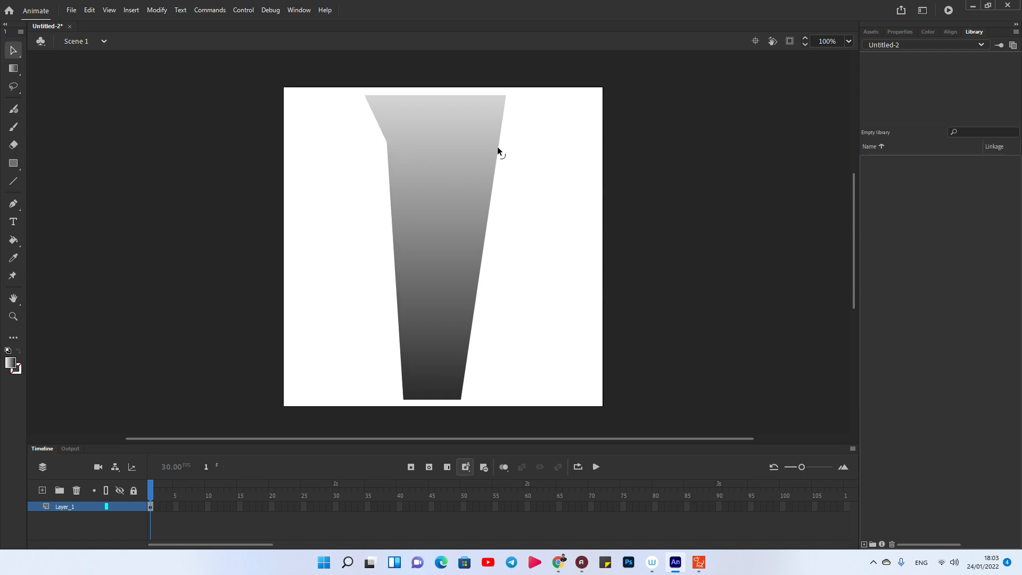
{"action": "left_click_drag", "start_coordinate": [498, 146], "coordinate": [519, 144]}
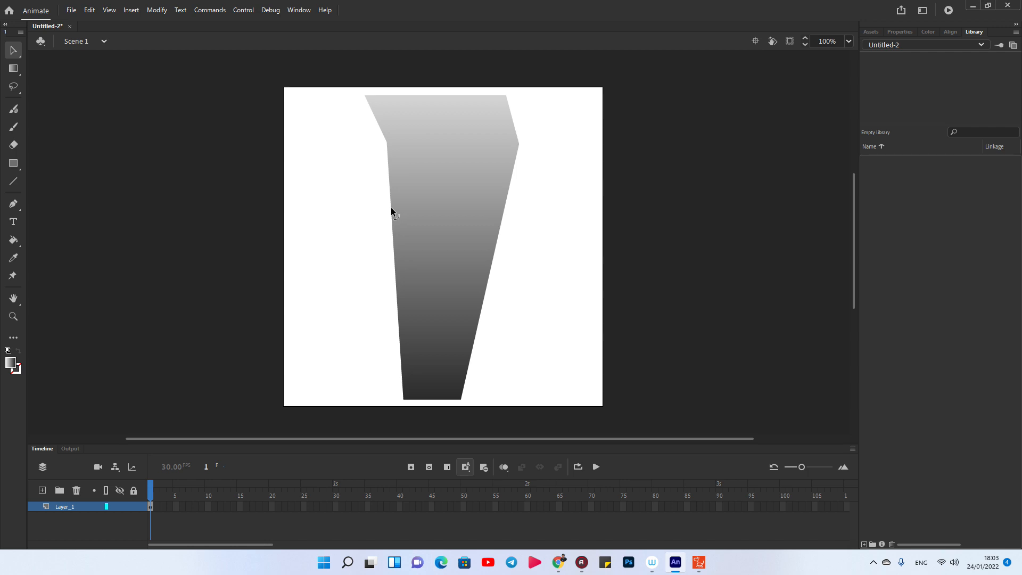
{"action": "left_click_drag", "start_coordinate": [393, 208], "coordinate": [373, 202]}
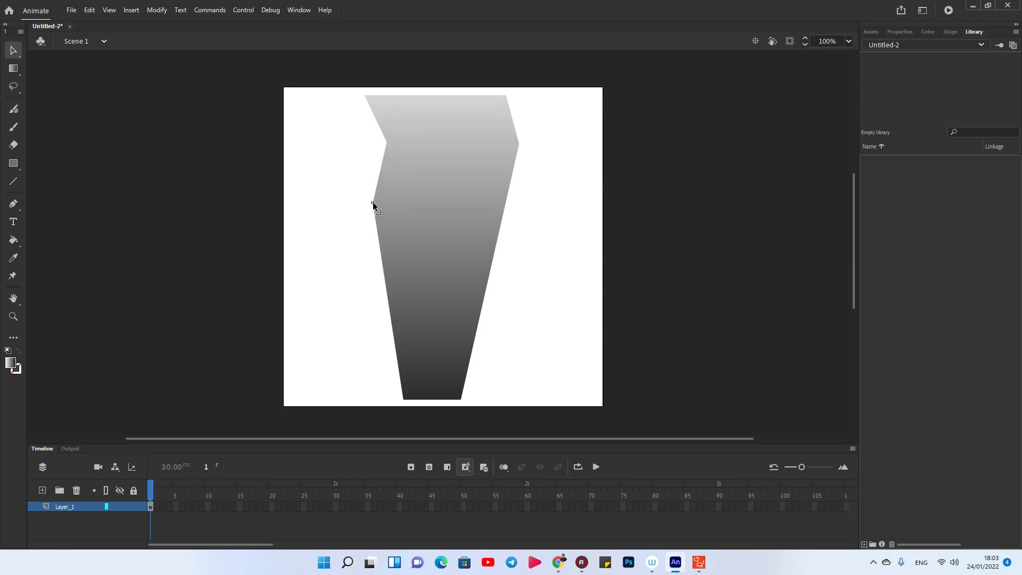
{"action": "left_click_drag", "start_coordinate": [500, 204], "coordinate": [477, 209]}
{"action": "left_click_drag", "start_coordinate": [387, 284], "coordinate": [403, 273]}
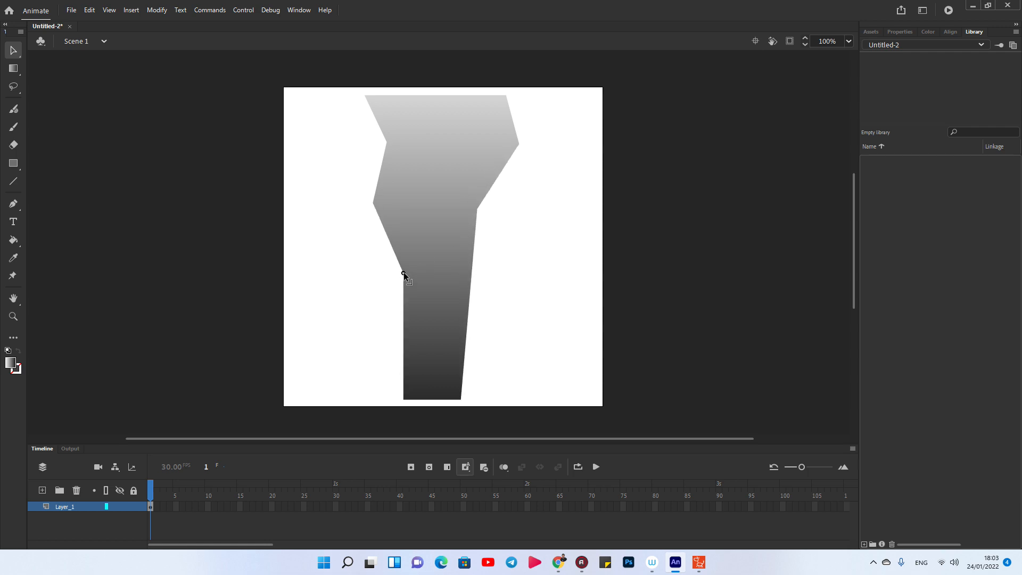
{"action": "mouse_move", "coordinate": [402, 341]}
{"action": "left_mouse_down"}
{"action": "mouse_move", "coordinate": [379, 339]}
{"action": "mouse_move", "coordinate": [388, 341]}
{"action": "left_mouse_up"}
{"action": "left_click_drag", "start_coordinate": [471, 276], "coordinate": [485, 268]}
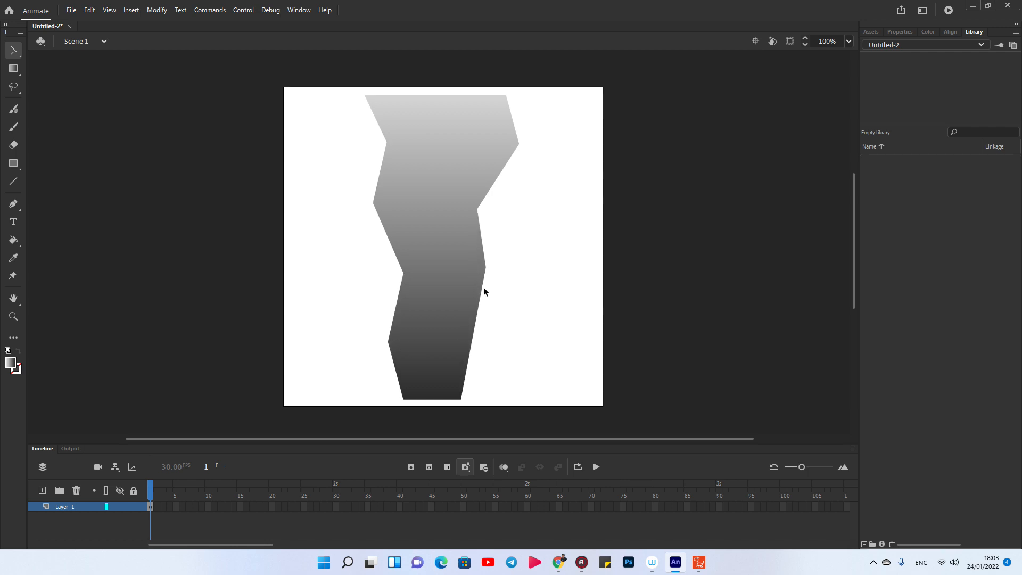
{"action": "mouse_move", "coordinate": [472, 315]}
{"action": "left_mouse_down"}
{"action": "mouse_move", "coordinate": [481, 321]}
{"action": "mouse_move", "coordinate": [460, 318]}
{"action": "left_mouse_up"}
{"action": "left_click_drag", "start_coordinate": [461, 367], "coordinate": [479, 364]}
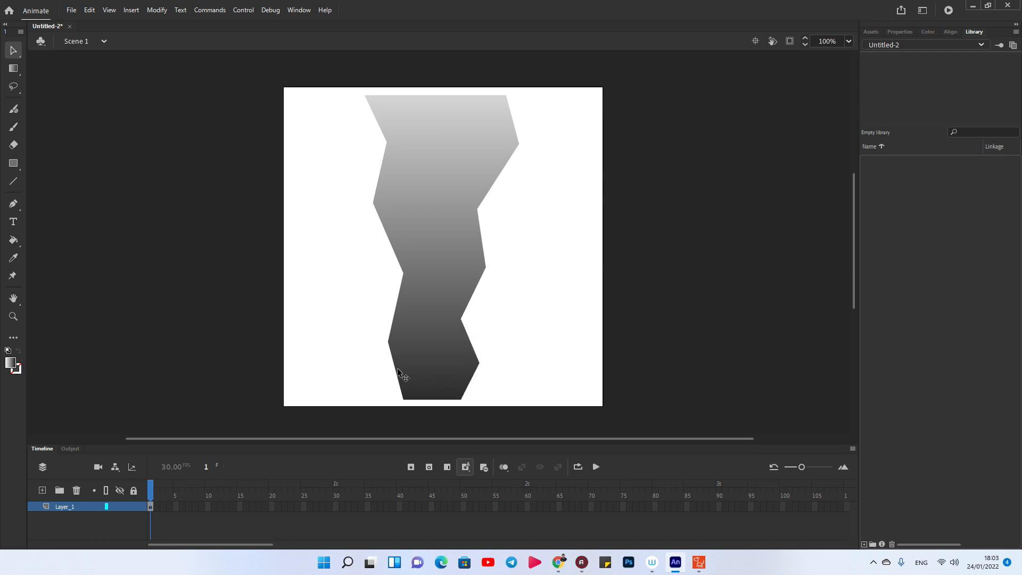
Step: Add further corner points to the zigzag: three along the left edge and one on the upper right edge
{"action": "left_click_drag", "start_coordinate": [398, 369], "coordinate": [403, 370]}
{"action": "left_click_drag", "start_coordinate": [388, 237], "coordinate": [380, 238]}
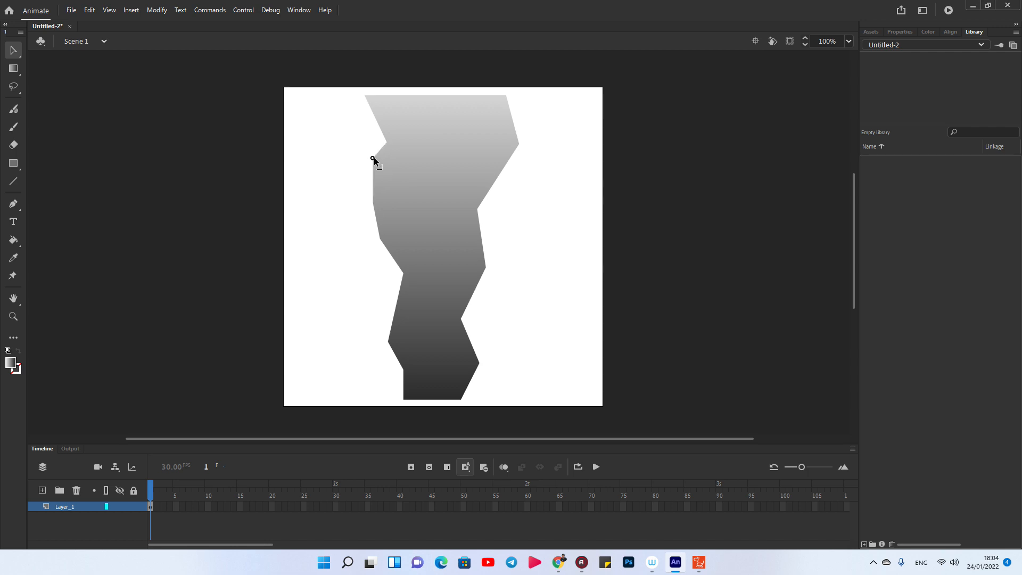
{"action": "left_click_drag", "start_coordinate": [391, 179], "coordinate": [397, 179]}
{"action": "left_click_drag", "start_coordinate": [487, 161], "coordinate": [490, 163]}
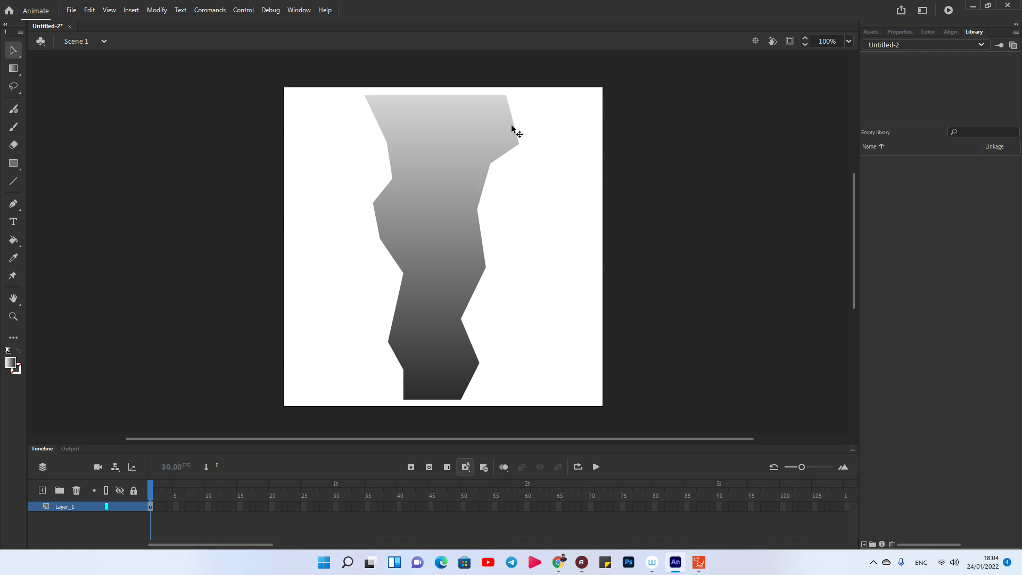
Step: Bend the straight segments of the shape's right edge into alternating inward and outward curves, adjusting their joining corners
{"action": "left_click_drag", "start_coordinate": [515, 132], "coordinate": [513, 162]}
{"action": "left_click_drag", "start_coordinate": [481, 194], "coordinate": [486, 203]}
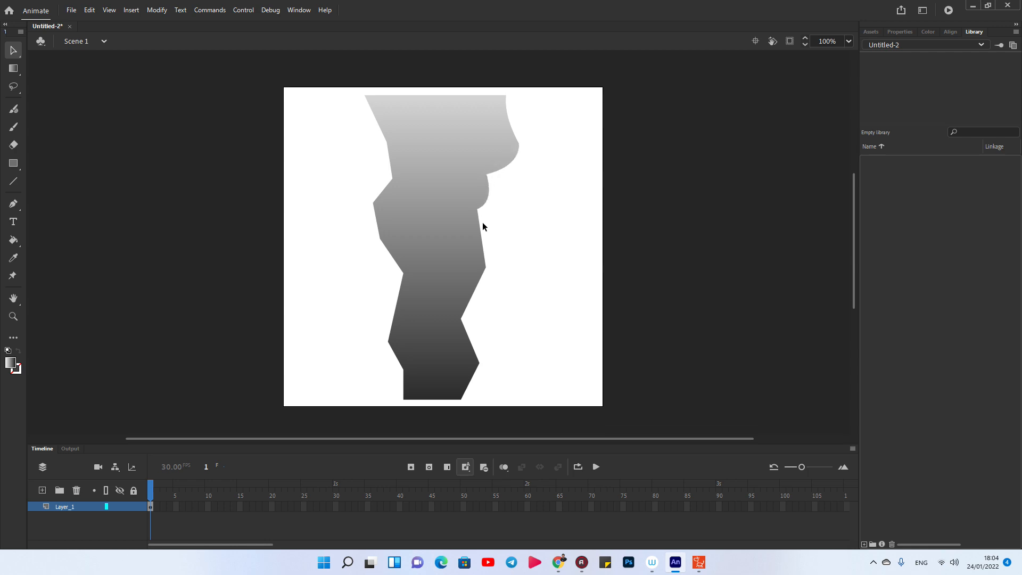
{"action": "left_click", "coordinate": [475, 190]}
{"action": "left_click", "coordinate": [500, 191]}
{"action": "left_click", "coordinate": [485, 175]}
{"action": "left_click", "coordinate": [496, 180]}
{"action": "left_click_drag", "start_coordinate": [478, 290], "coordinate": [464, 298]}
{"action": "left_click_drag", "start_coordinate": [468, 340], "coordinate": [477, 342]}
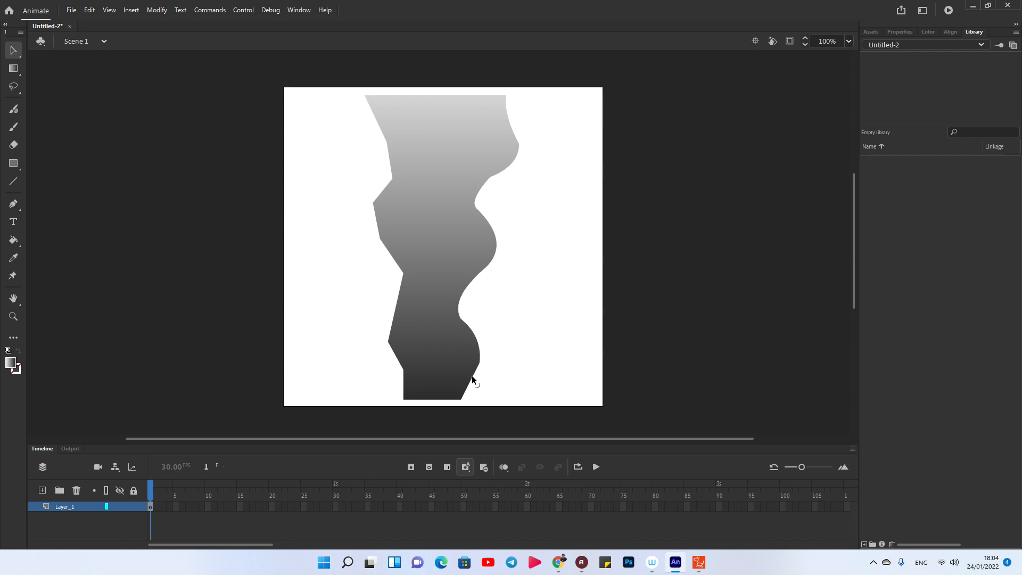
{"action": "mouse_move", "coordinate": [468, 373]}
{"action": "left_mouse_down"}
{"action": "mouse_move", "coordinate": [482, 344]}
{"action": "mouse_move", "coordinate": [473, 367]}
{"action": "left_mouse_up"}
{"action": "mouse_move", "coordinate": [460, 321]}
{"action": "left_mouse_down"}
{"action": "mouse_move", "coordinate": [463, 296]}
{"action": "mouse_move", "coordinate": [461, 311]}
{"action": "left_mouse_up"}
Step: Bend the straight segments of the shape's left edge into alternating wavy curves from the base upward
{"action": "left_click_drag", "start_coordinate": [394, 304], "coordinate": [390, 299]}
{"action": "left_click_drag", "start_coordinate": [407, 382], "coordinate": [381, 308]}
{"action": "left_click_drag", "start_coordinate": [389, 346], "coordinate": [399, 337]}
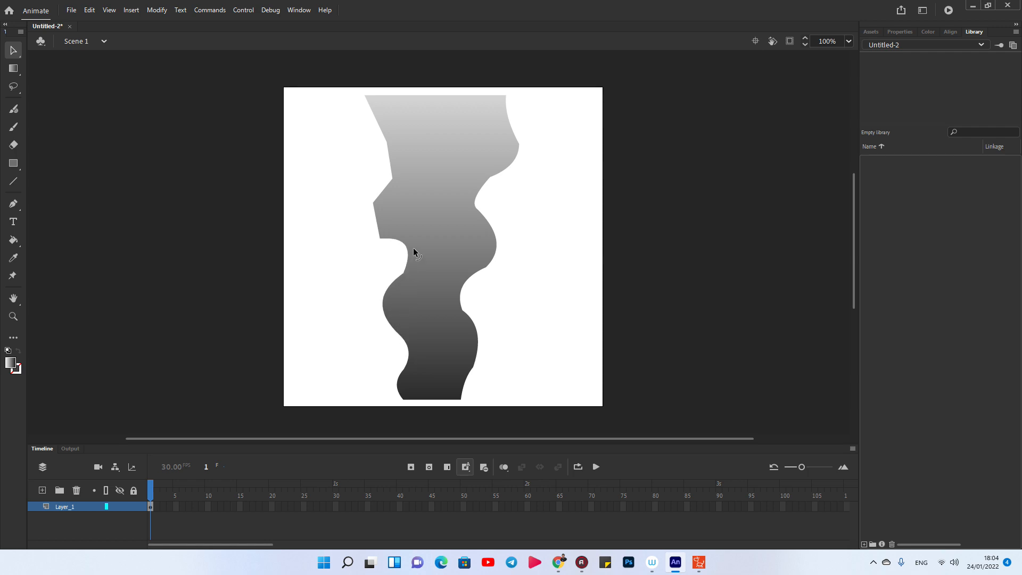
{"action": "left_click_drag", "start_coordinate": [378, 221], "coordinate": [368, 223]}
{"action": "left_click_drag", "start_coordinate": [382, 190], "coordinate": [394, 188]}
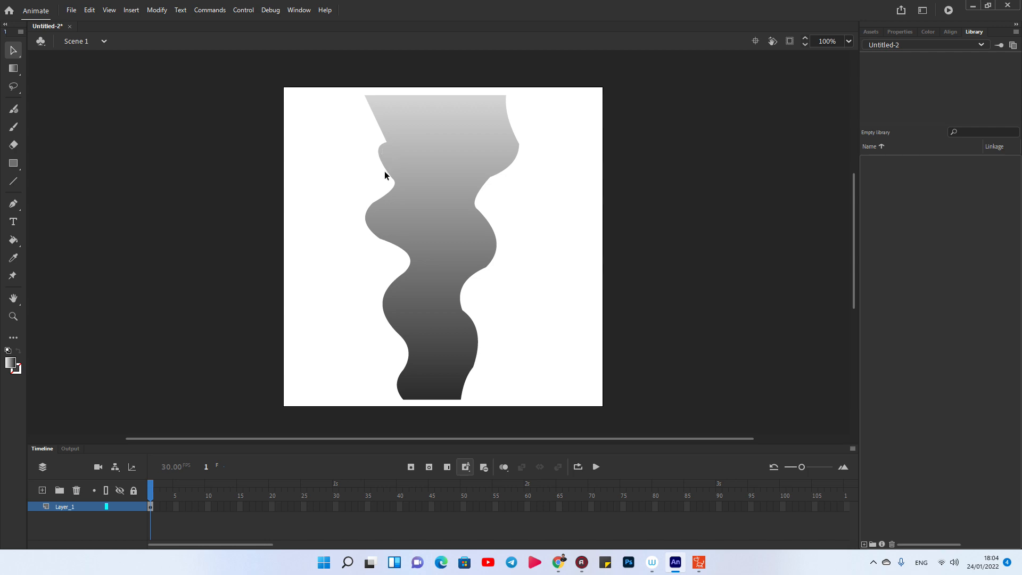
Step: Undo the last edits to the upper left edge and reshape that edge and the top corners into smooth waves
{"action": "key", "text": "ctrl+z"}
{"action": "key", "text": "ctrl+z"}
{"action": "left_click_drag", "start_coordinate": [394, 97], "coordinate": [431, 97]}
{"action": "mouse_move", "coordinate": [505, 95]}
{"action": "left_mouse_down"}
{"action": "mouse_move", "coordinate": [491, 107]}
{"action": "mouse_move", "coordinate": [512, 97]}
{"action": "left_mouse_up"}
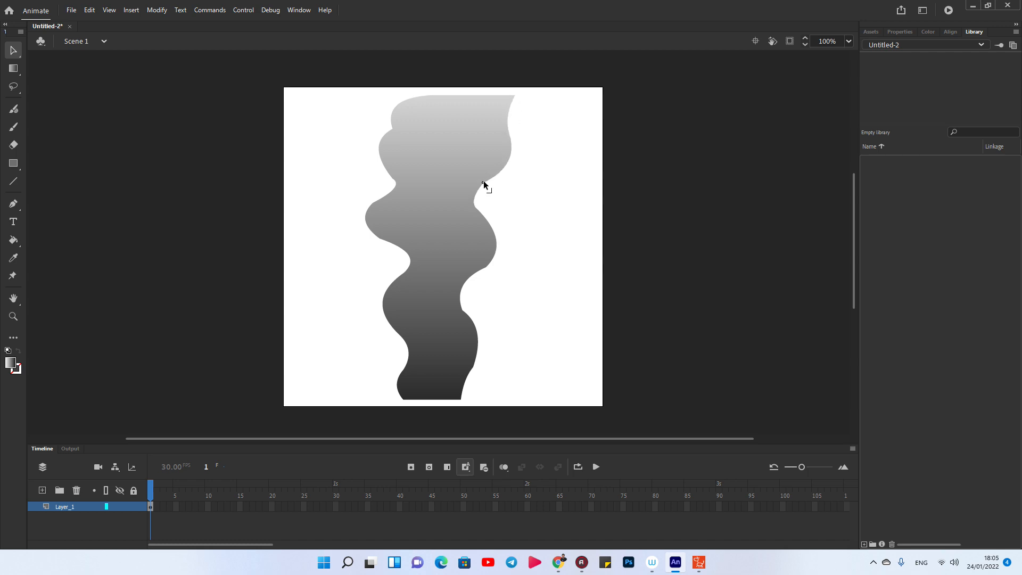
{"action": "left_click_drag", "start_coordinate": [392, 128], "coordinate": [407, 146]}
{"action": "left_click_drag", "start_coordinate": [419, 99], "coordinate": [409, 96]}
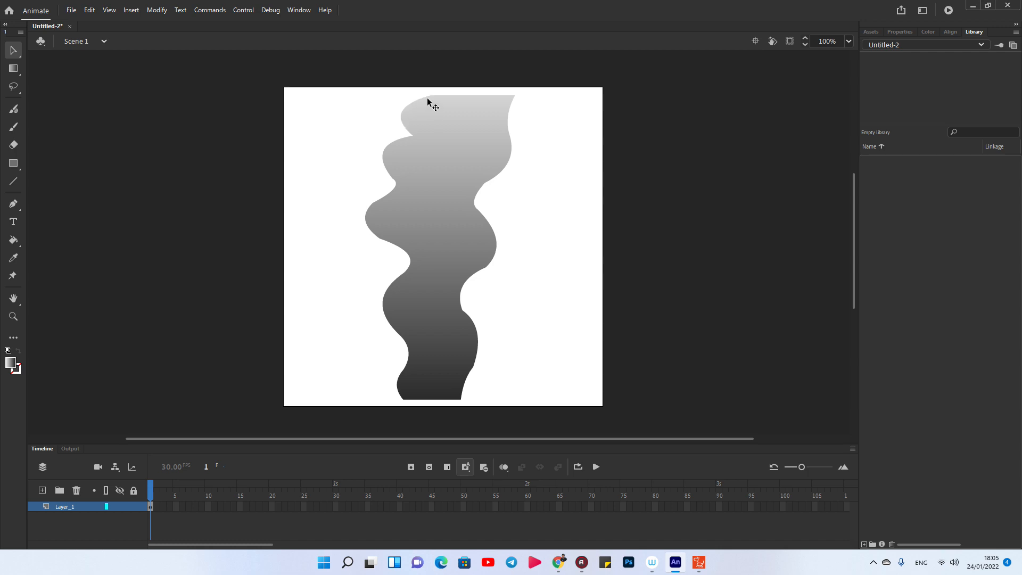
{"action": "mouse_move", "coordinate": [390, 95]}
{"action": "left_mouse_down"}
{"action": "mouse_move", "coordinate": [429, 124]}
{"action": "mouse_move", "coordinate": [390, 97]}
{"action": "left_mouse_up"}
{"action": "left_click_drag", "start_coordinate": [412, 113], "coordinate": [412, 134]}
{"action": "left_click_drag", "start_coordinate": [391, 181], "coordinate": [388, 171]}
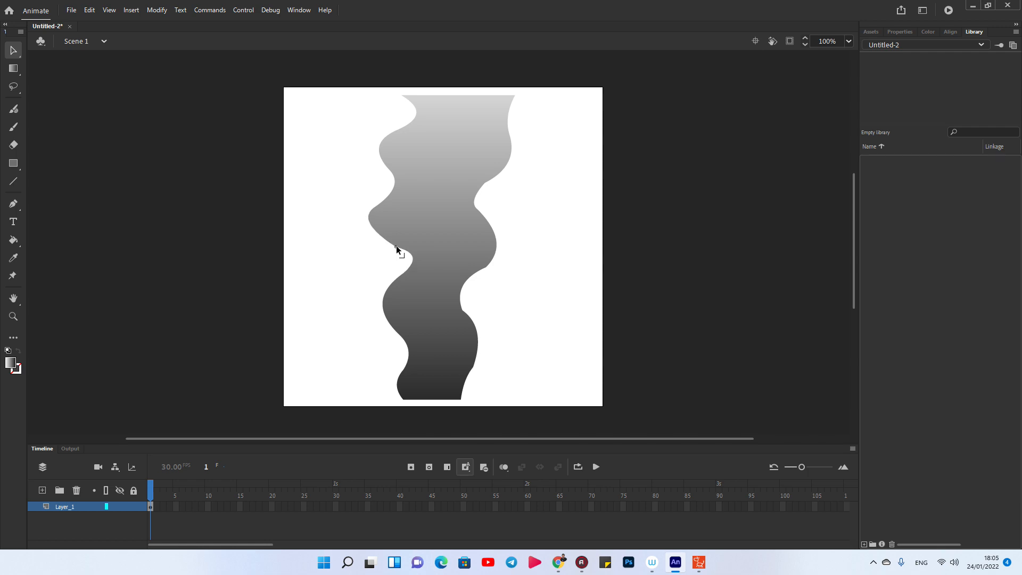
Step: Smooth the remaining bends on both edges and pull the two top corners outward to widen the smoke's top
{"action": "left_click_drag", "start_coordinate": [395, 241], "coordinate": [400, 334]}
{"action": "left_click_drag", "start_coordinate": [464, 312], "coordinate": [466, 299]}
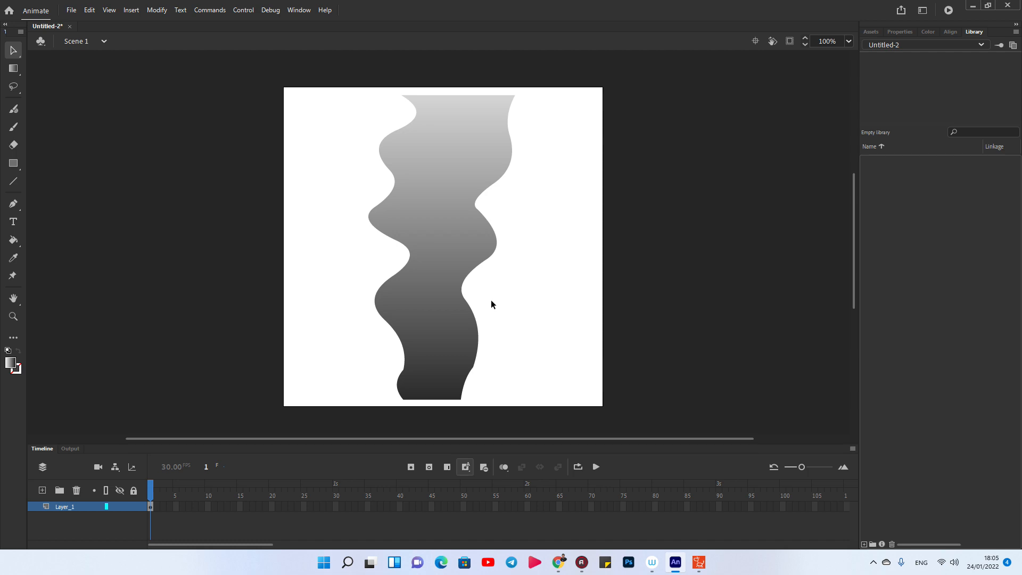
{"action": "left_click_drag", "start_coordinate": [470, 369], "coordinate": [472, 360]}
{"action": "mouse_move", "coordinate": [403, 372]}
{"action": "left_mouse_down"}
{"action": "mouse_move", "coordinate": [406, 361]}
{"action": "mouse_move", "coordinate": [413, 367]}
{"action": "left_mouse_up"}
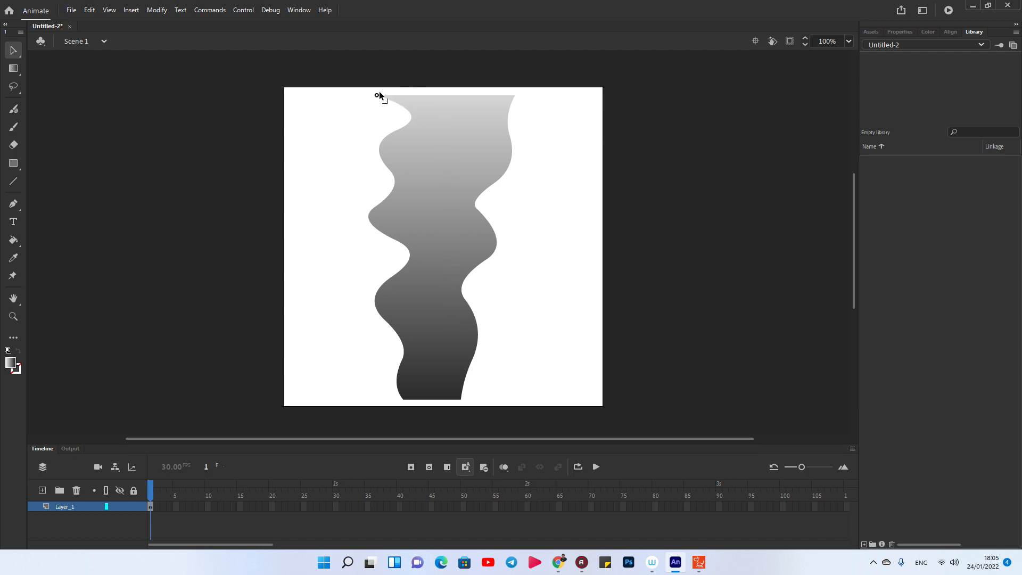
{"action": "left_click_drag", "start_coordinate": [503, 96], "coordinate": [492, 129]}
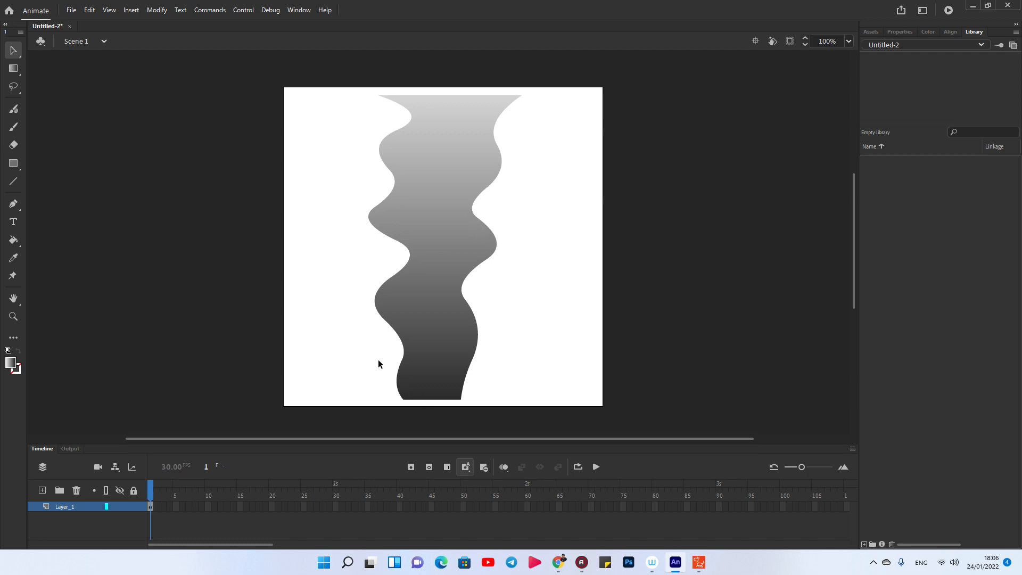
Step: Convert the wavy smoke shape to a graphic symbol named Smoke
{"action": "right_click", "coordinate": [440, 251]}
{"action": "left_click", "coordinate": [433, 247]}
{"action": "right_click", "coordinate": [433, 247]}
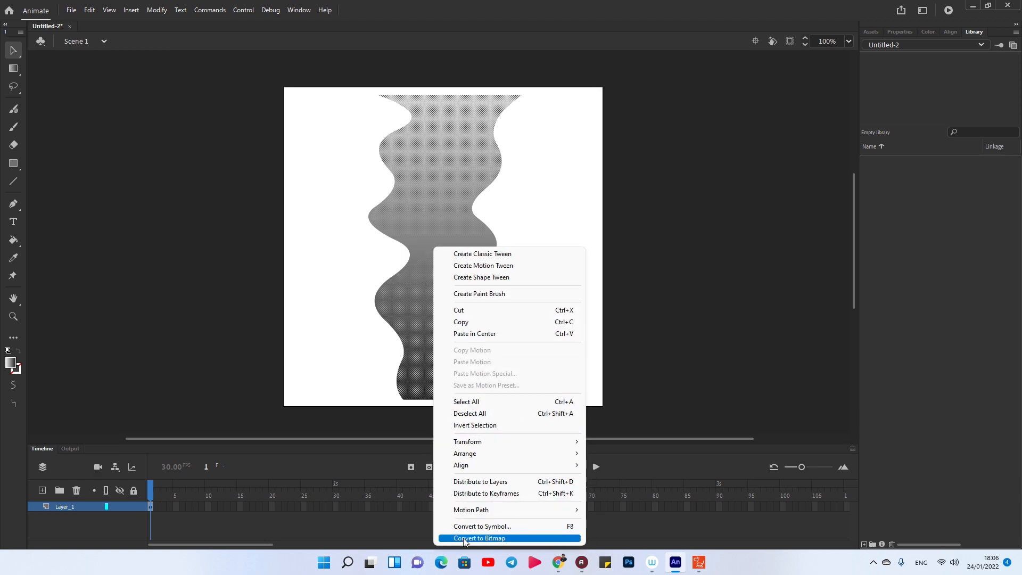
{"action": "left_click", "coordinate": [570, 527]}
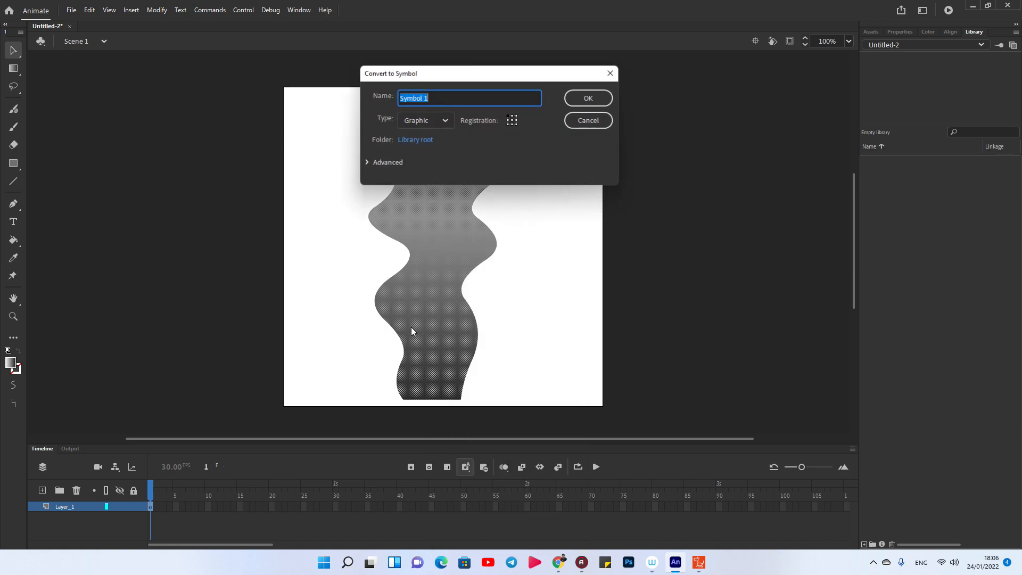
{"action": "type", "text": "S"}
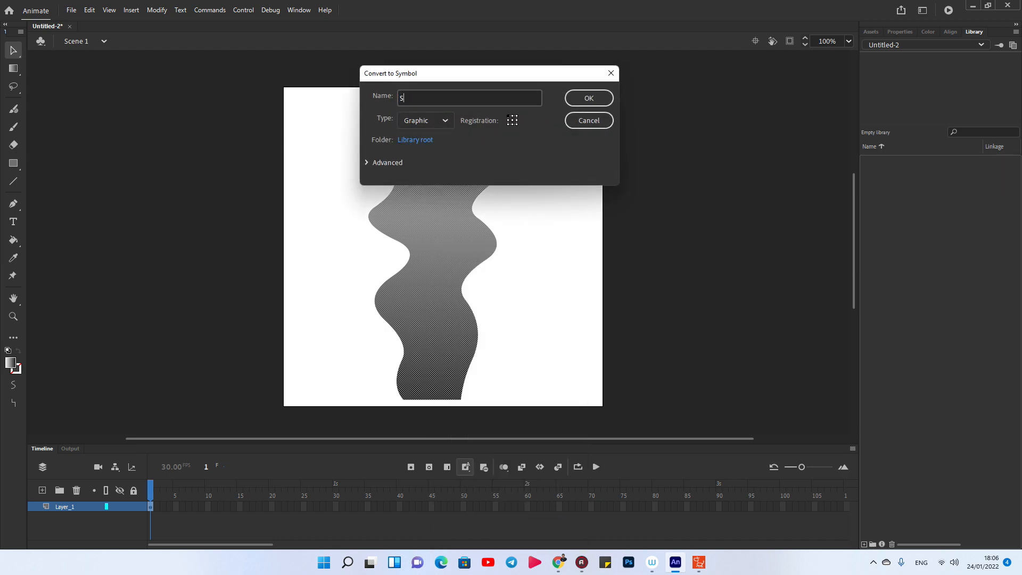
{"action": "type", "text": "moke"}
{"action": "left_click", "coordinate": [436, 117]}
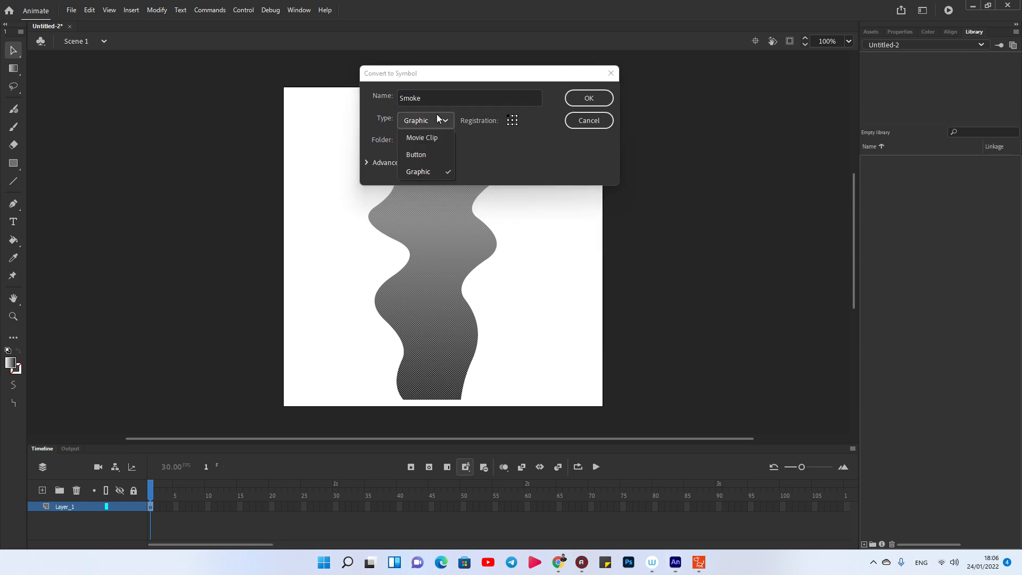
{"action": "left_click", "coordinate": [588, 98]}
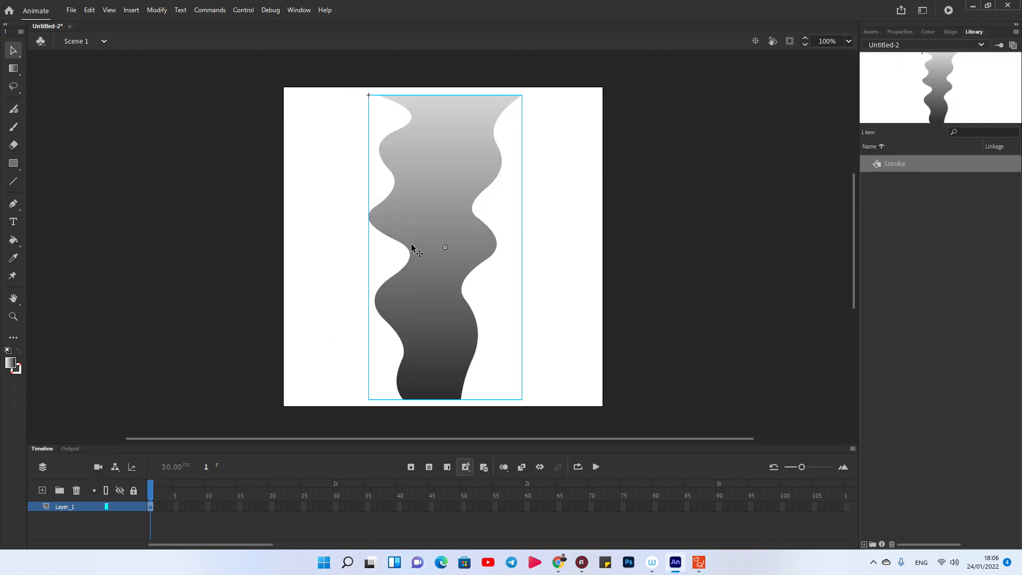
Step: Open the Smoke symbol for editing and add a keyframe at frame 30 of its layer
{"action": "double_click", "coordinate": [418, 225]}
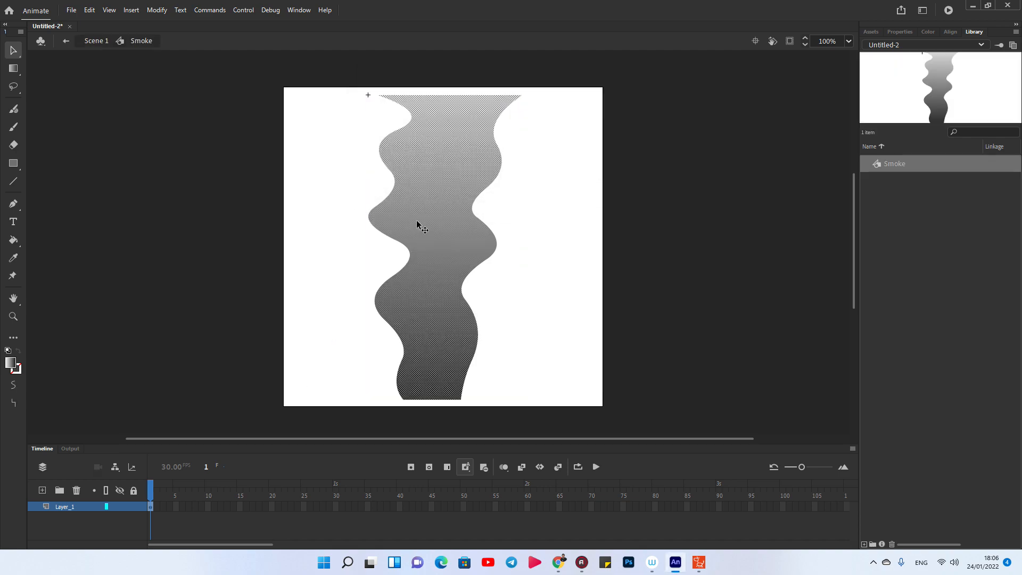
{"action": "left_click", "coordinate": [537, 241]}
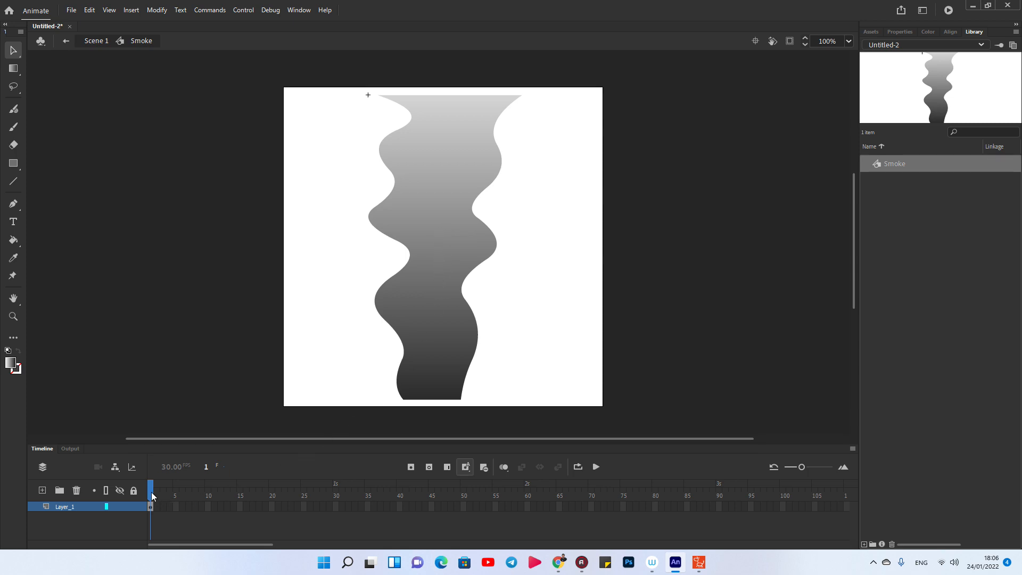
{"action": "left_click", "coordinate": [335, 507]}
{"action": "key", "text": "F5"}
{"action": "left_click", "coordinate": [333, 507]}
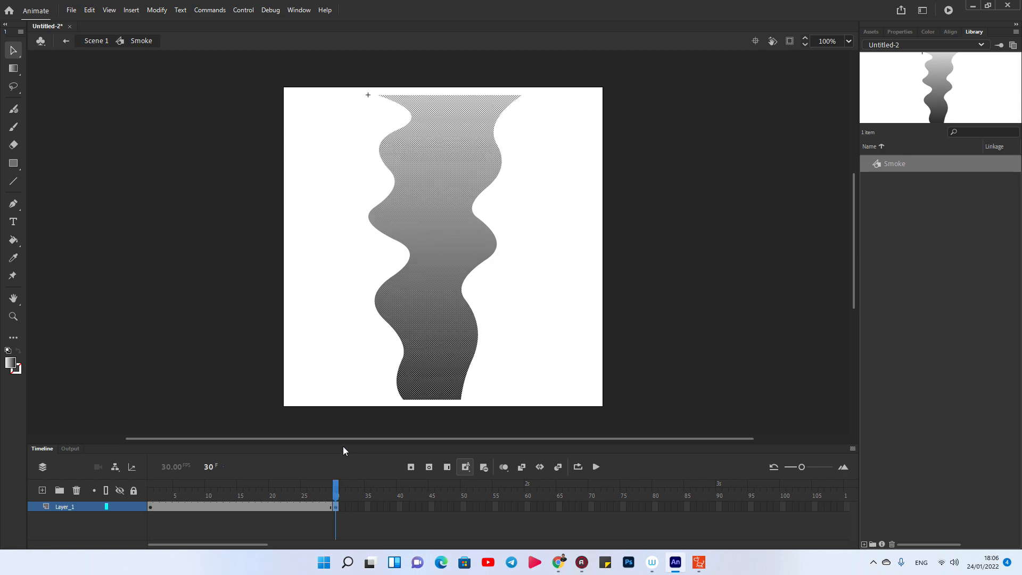
Step: Create a shape tween between frames 1 and 30 and scrub through it
{"action": "right_click", "coordinate": [274, 507]}
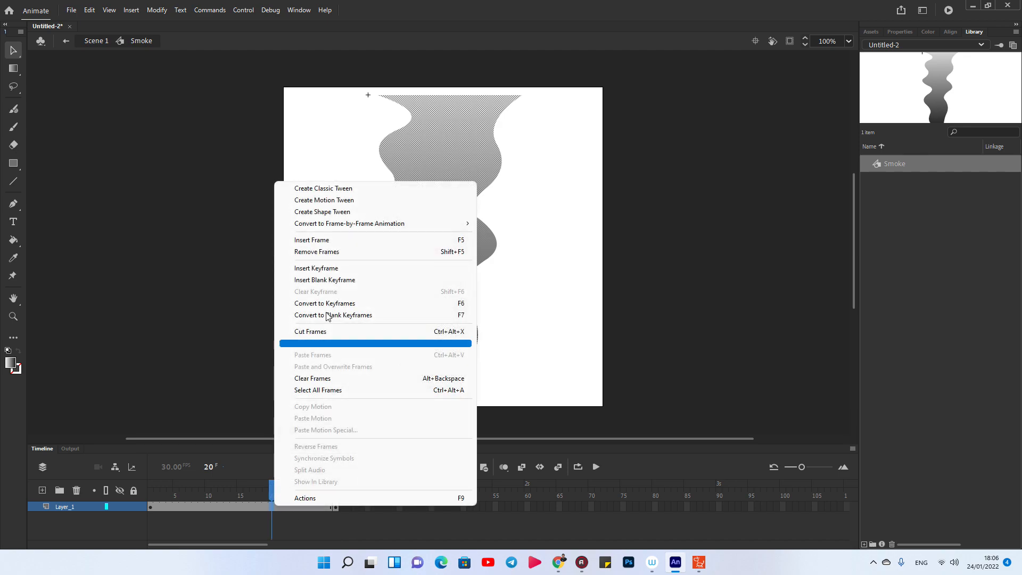
{"action": "left_click", "coordinate": [332, 213]}
{"action": "left_click_drag", "start_coordinate": [273, 488], "coordinate": [222, 491]}
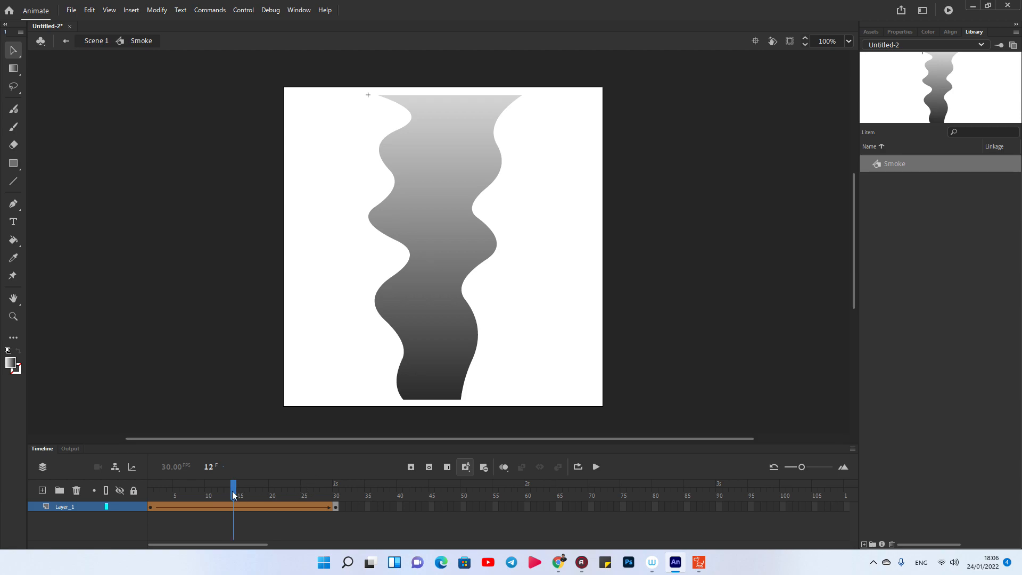
Step: Add four shape hints at frame 1 and place them on the bottom-left, bottom-right, top-right and top-left corners of the smoke
{"action": "left_click", "coordinate": [151, 508]}
{"action": "key", "text": "ctrl+shift+h"}
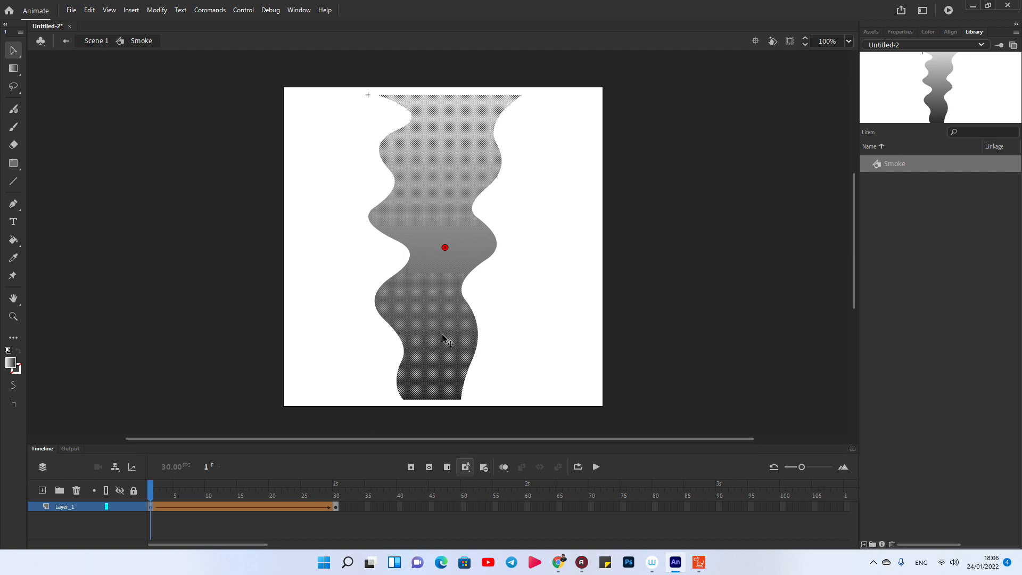
{"action": "left_click_drag", "start_coordinate": [445, 248], "coordinate": [413, 402]}
{"action": "key", "text": "ctrl+shift+h"}
{"action": "left_click_drag", "start_coordinate": [445, 248], "coordinate": [461, 400]}
{"action": "key", "text": "ctrl+shift+h"}
{"action": "key", "text": "ctrl+shift+h"}
{"action": "left_click_drag", "start_coordinate": [446, 248], "coordinate": [521, 96]}
{"action": "left_click_drag", "start_coordinate": [448, 246], "coordinate": [378, 95]}
Step: At frame 30, place the four shape hints on the matching corners of the smoke
{"action": "left_click", "coordinate": [335, 507]}
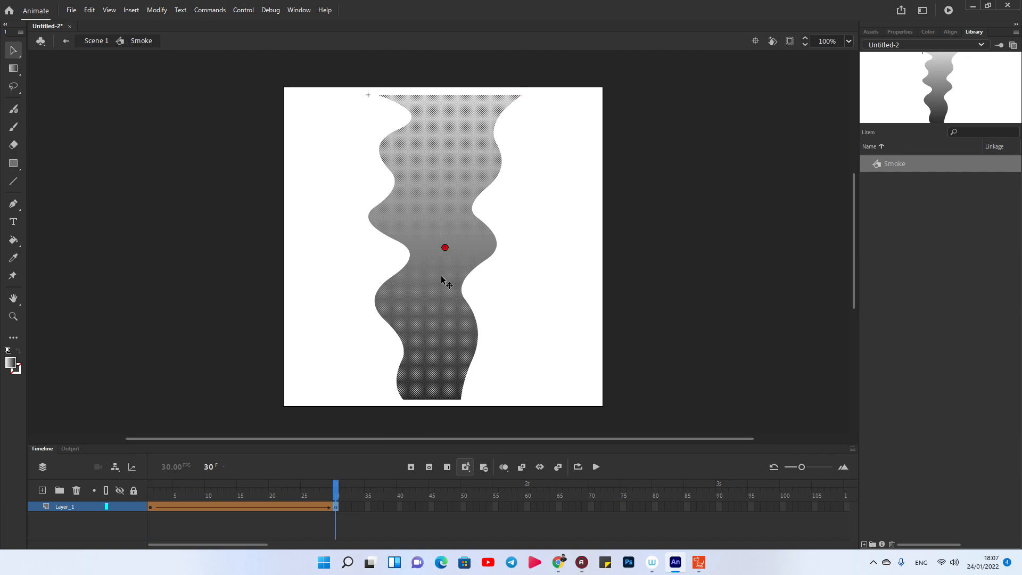
{"action": "left_click_drag", "start_coordinate": [444, 251], "coordinate": [380, 98]}
{"action": "left_click_drag", "start_coordinate": [445, 249], "coordinate": [524, 99]}
{"action": "left_click_drag", "start_coordinate": [445, 248], "coordinate": [462, 402]}
{"action": "left_click_drag", "start_coordinate": [445, 248], "coordinate": [404, 400]}
Step: Add two more shape hints at frame 1 on the smoke's left and right edges, just above the bottom corners
{"action": "left_click", "coordinate": [151, 492]}
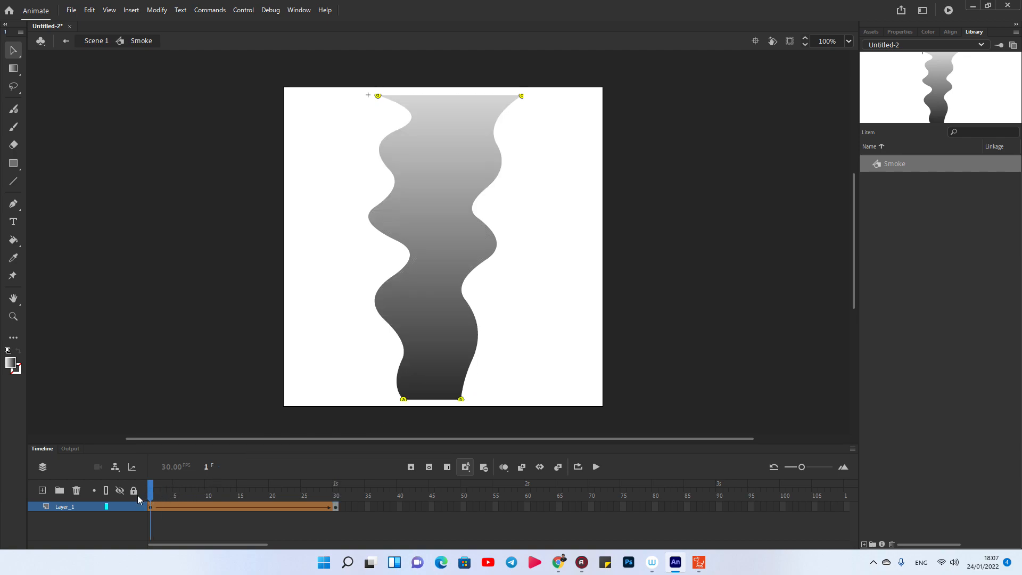
{"action": "key", "text": "ctrl+shift+h"}
{"action": "left_click_drag", "start_coordinate": [445, 247], "coordinate": [397, 388]}
{"action": "left_click_drag", "start_coordinate": [445, 251], "coordinate": [462, 389]}
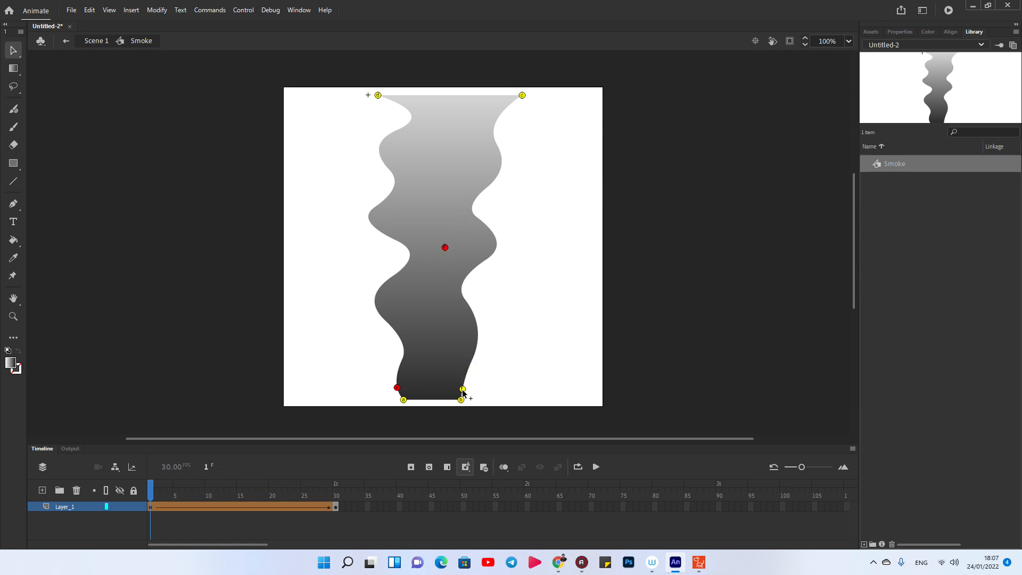
Step: At frame 30, place the two extra shape hints on the right and left edges just below the top corners
{"action": "left_click", "coordinate": [335, 507]}
{"action": "left_click_drag", "start_coordinate": [445, 247], "coordinate": [508, 109]}
{"action": "left_click_drag", "start_coordinate": [445, 247], "coordinate": [390, 105]}
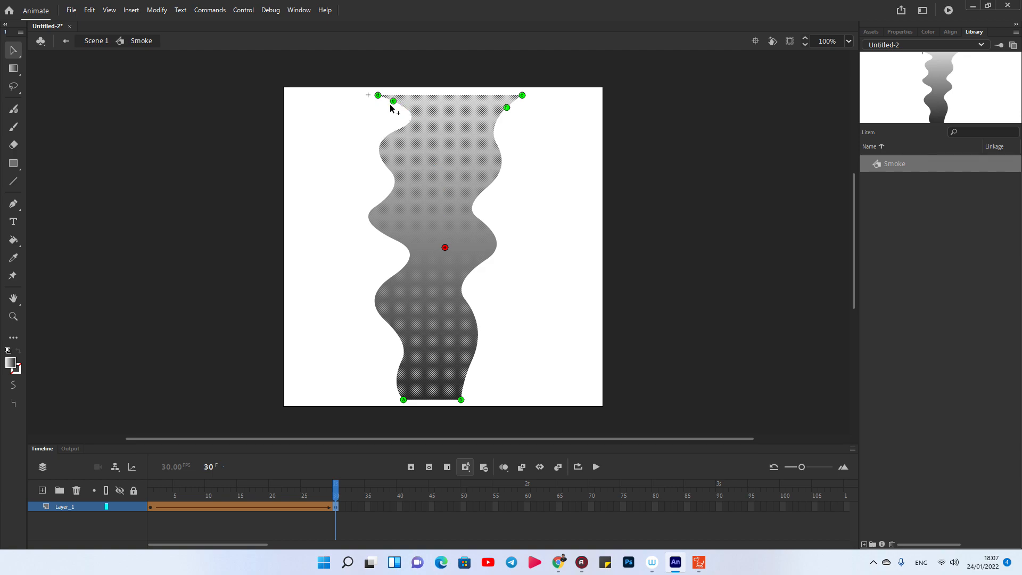
Step: Play the timeline to preview the rising motion of the smoke's shape tween
{"action": "left_click", "coordinate": [596, 467]}
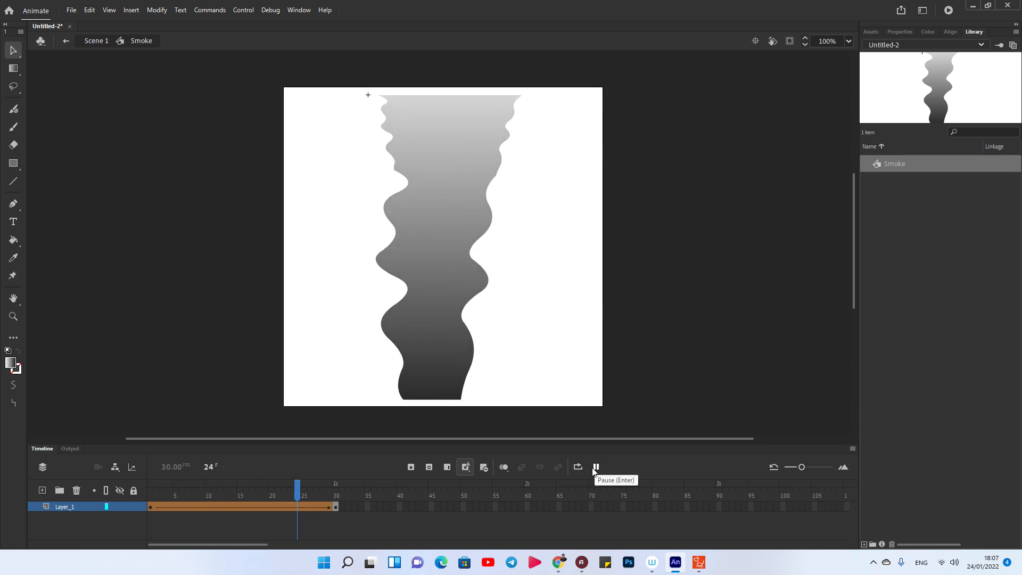
{"action": "left_click", "coordinate": [337, 511]}
{"action": "left_click", "coordinate": [596, 467]}
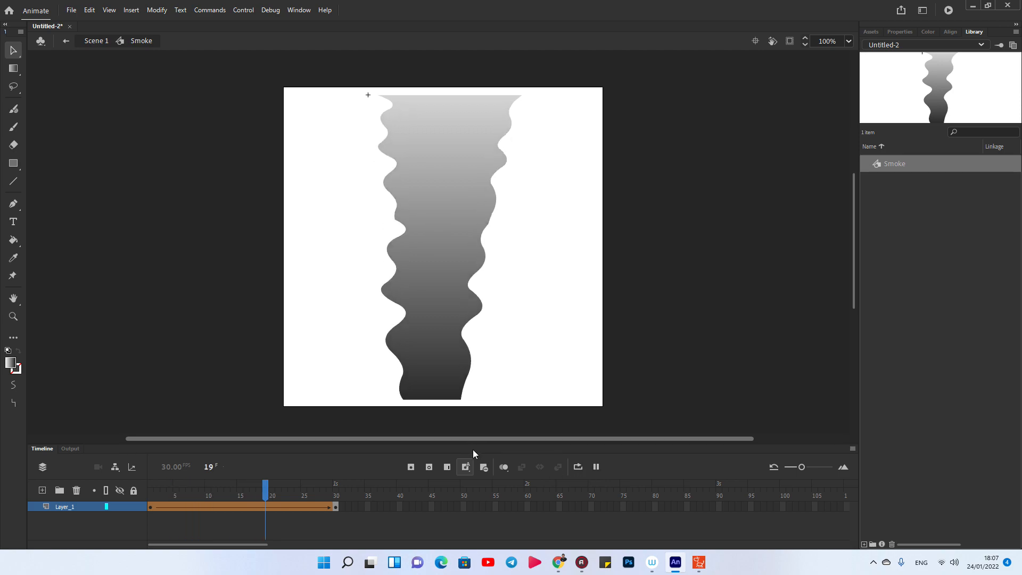
Step: Convert the smoke's shape tween to frame-by-frame animation with a keyframe every other frame
{"action": "right_click", "coordinate": [241, 507]}
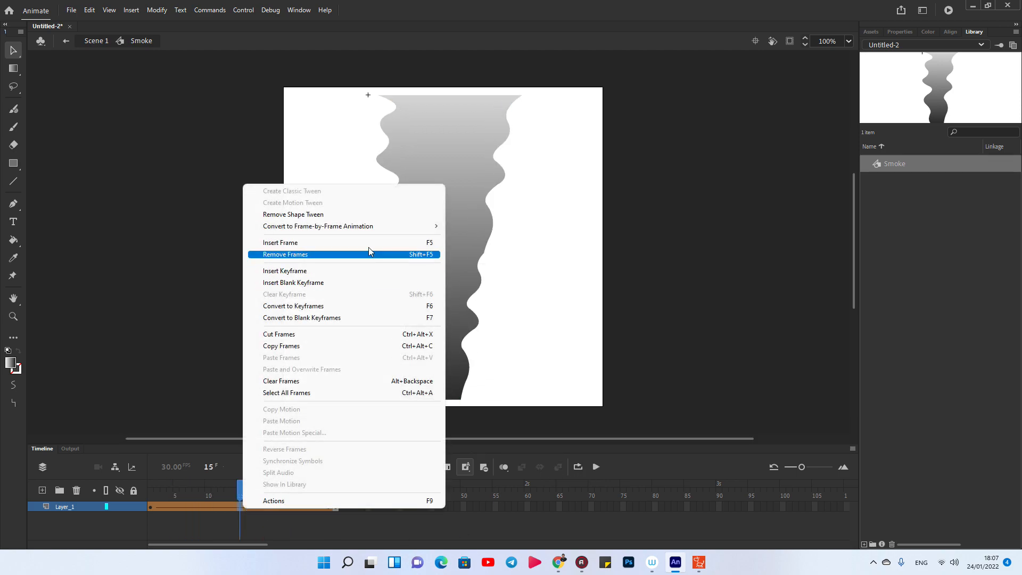
{"action": "mouse_move", "coordinate": [358, 229]}
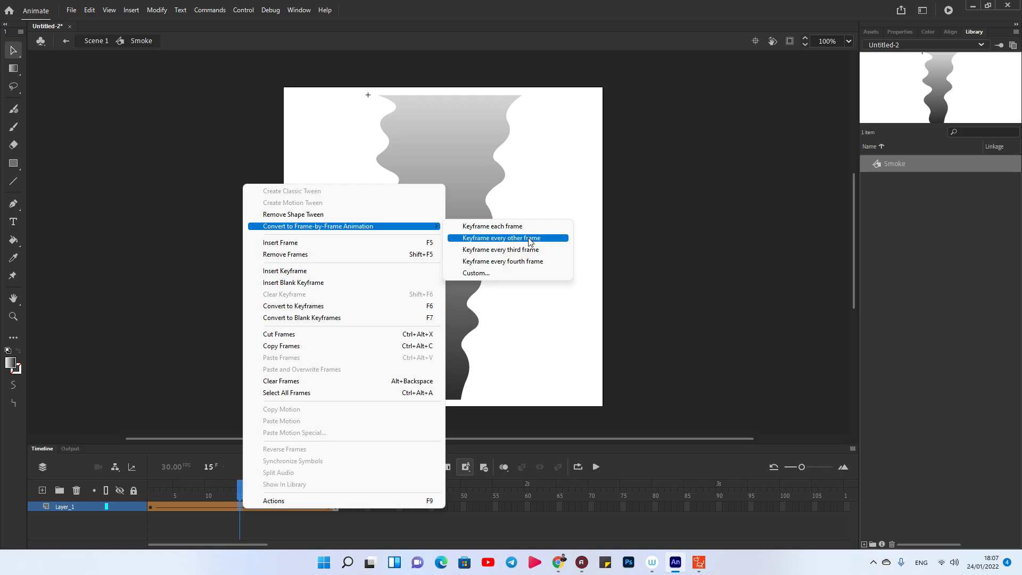
{"action": "right_click", "coordinate": [233, 504]}
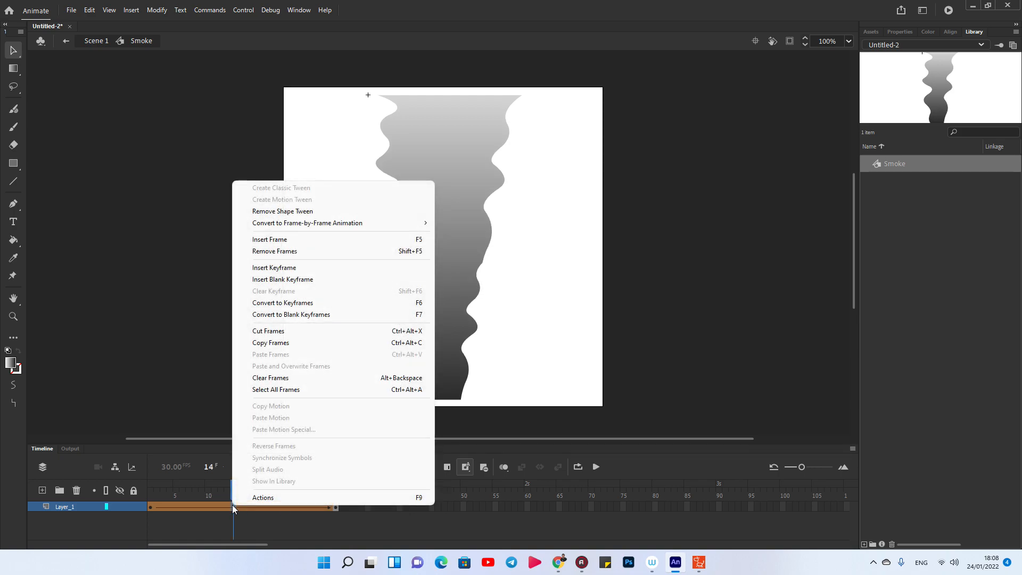
{"action": "mouse_move", "coordinate": [327, 225]}
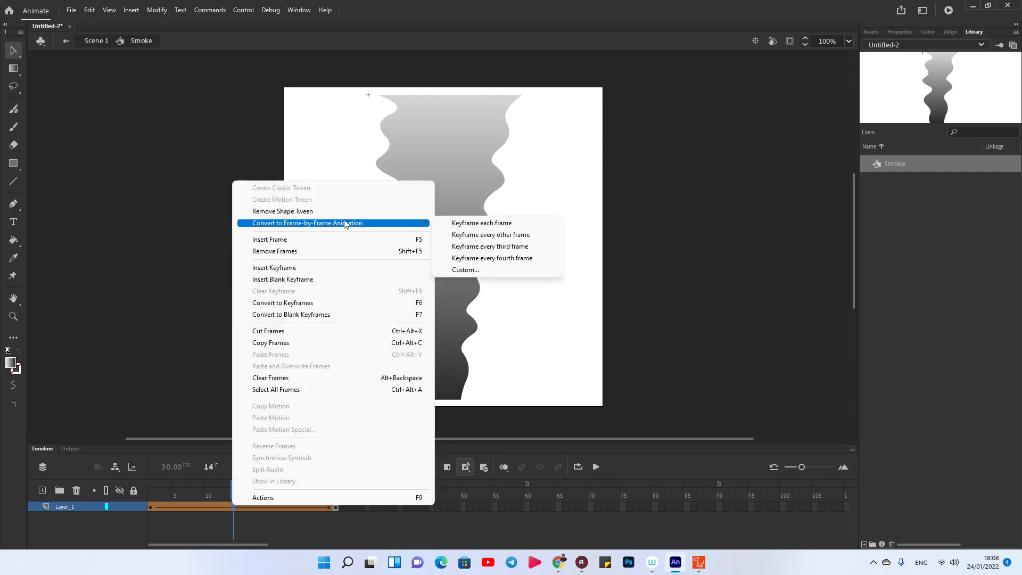
{"action": "left_click", "coordinate": [469, 237]}
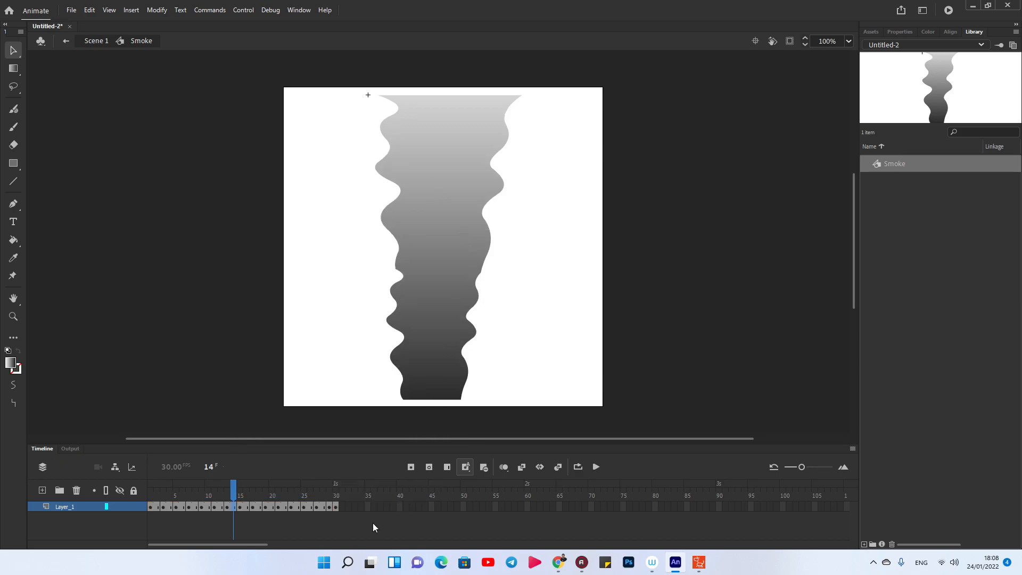
Step: Turn on timeline looping and set the loop range to frames 1 through 30
{"action": "left_click", "coordinate": [156, 509]}
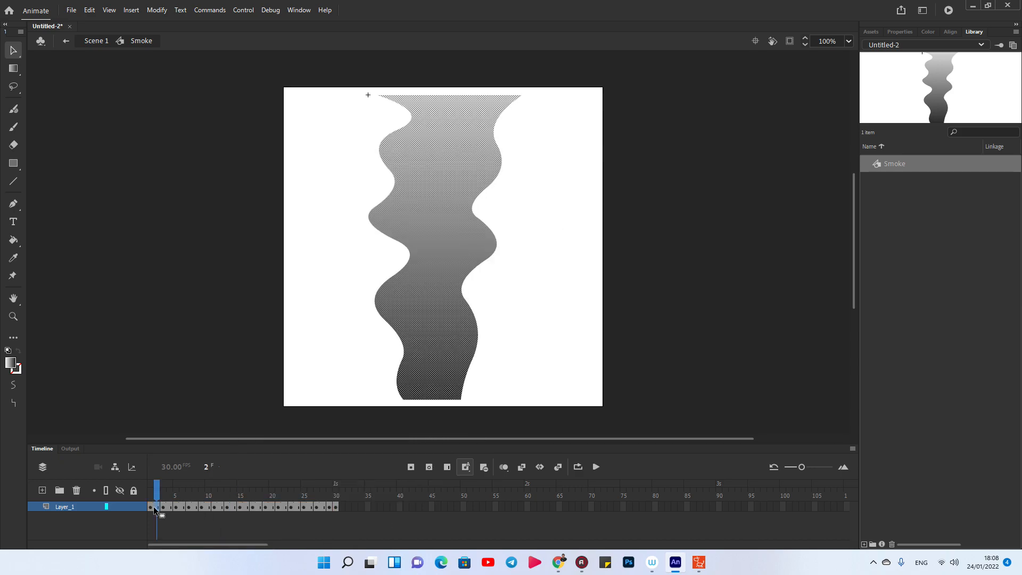
{"action": "left_click_drag", "start_coordinate": [160, 492], "coordinate": [169, 492]}
{"action": "left_click_drag", "start_coordinate": [191, 491], "coordinate": [144, 491]}
{"action": "left_click_drag", "start_coordinate": [337, 487], "coordinate": [151, 483]}
{"action": "left_click", "coordinate": [578, 467]}
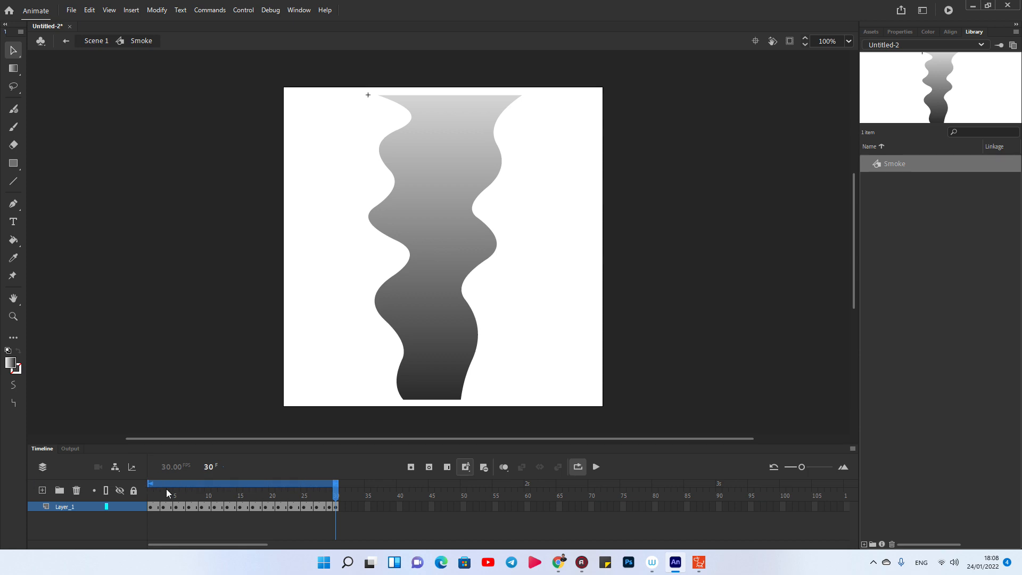
Step: Play the looped smoke animation to preview its frame-by-frame motion, and stop playback
{"action": "left_click", "coordinate": [596, 467]}
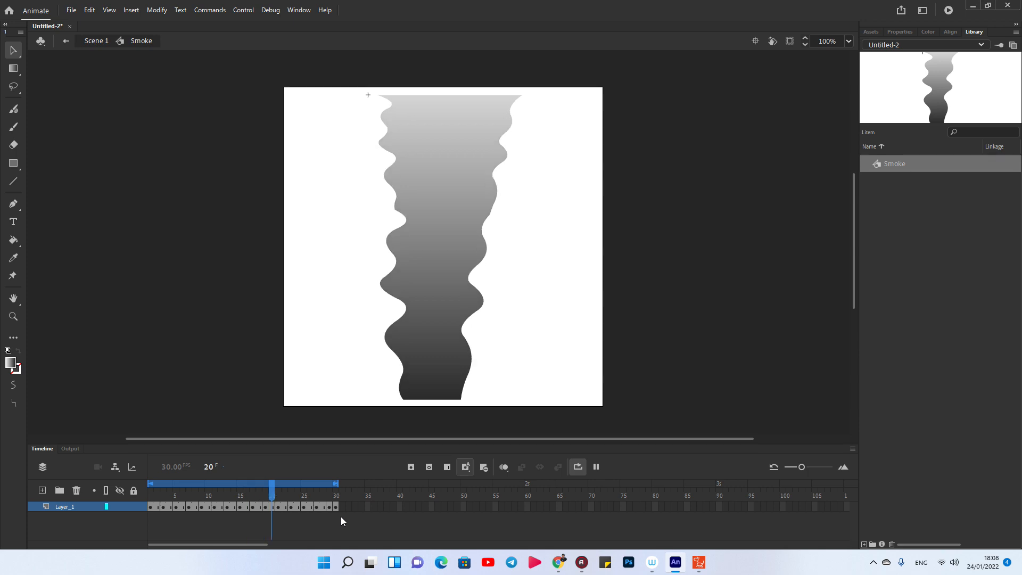
{"action": "left_click", "coordinate": [596, 466]}
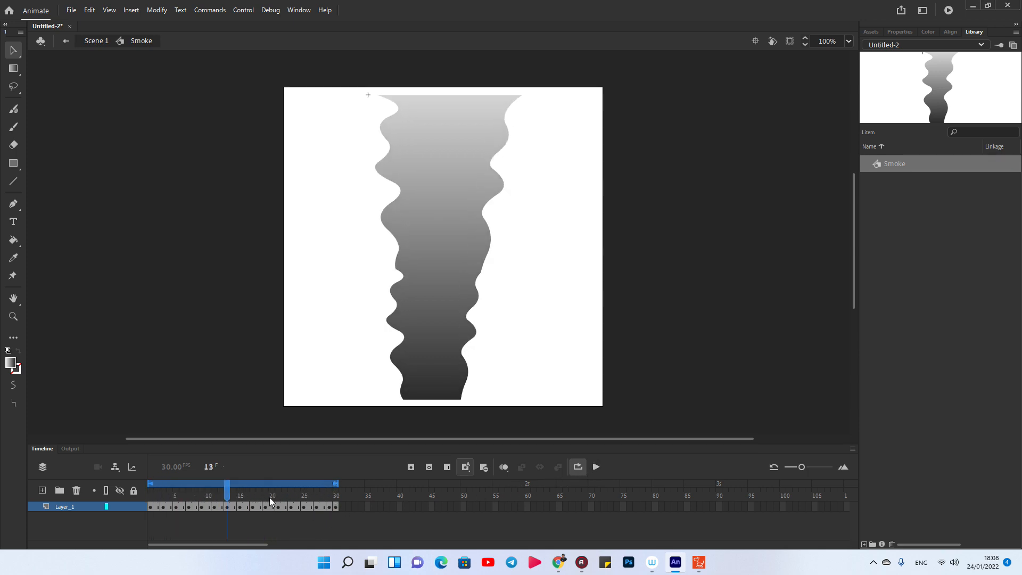
{"action": "left_click", "coordinate": [597, 467]}
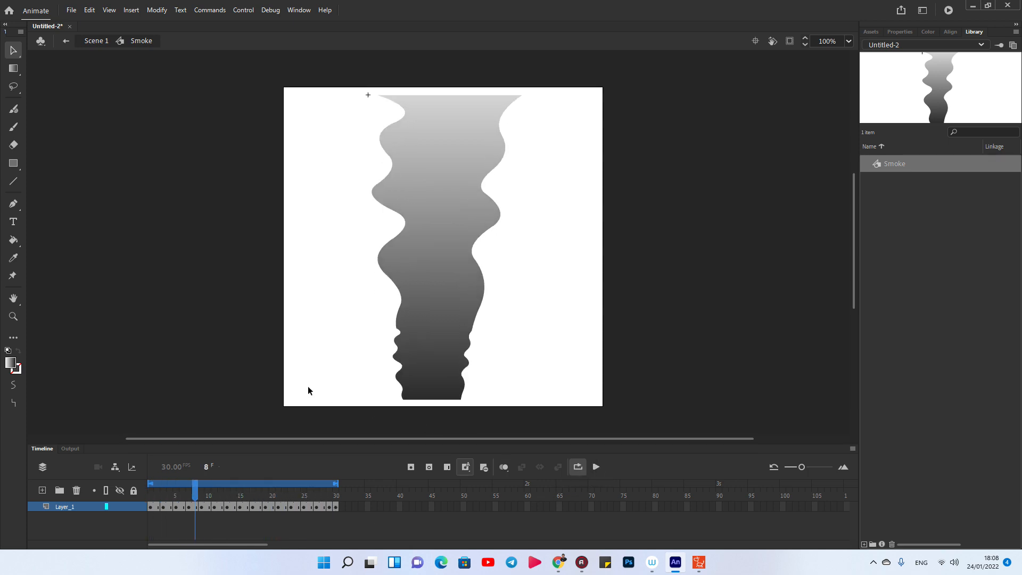
Step: Export the animation as an SWF movie named Smoke to the Cartoon Animator 4 Project\Props folder on drive E
{"action": "left_click", "coordinate": [336, 508]}
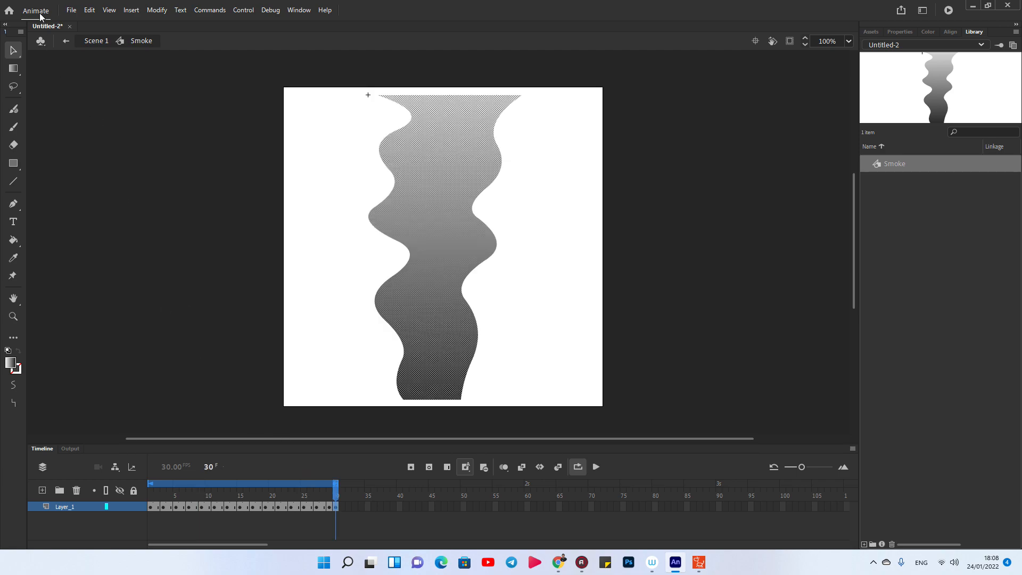
{"action": "left_click", "coordinate": [70, 9]}
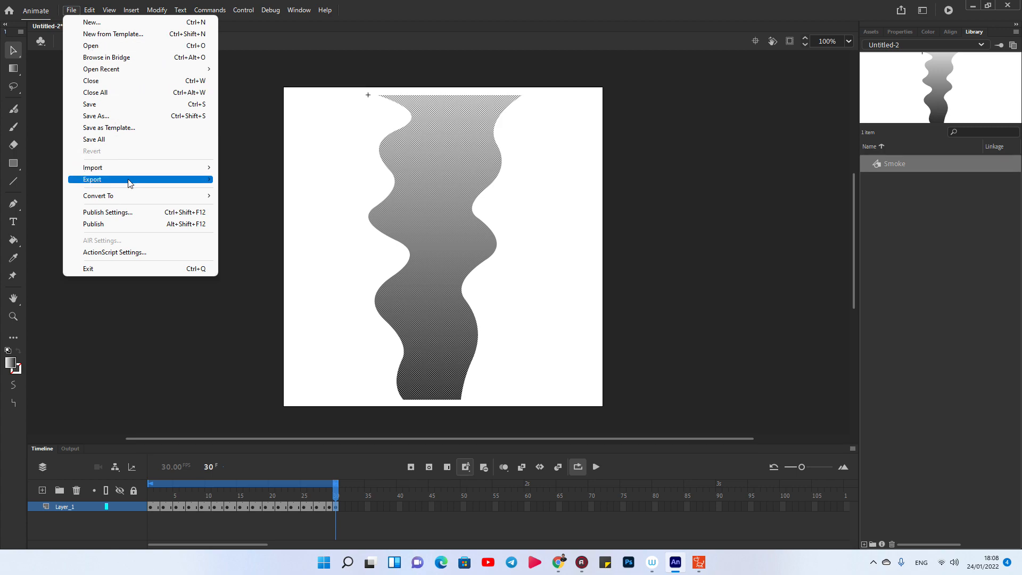
{"action": "mouse_move", "coordinate": [129, 183]}
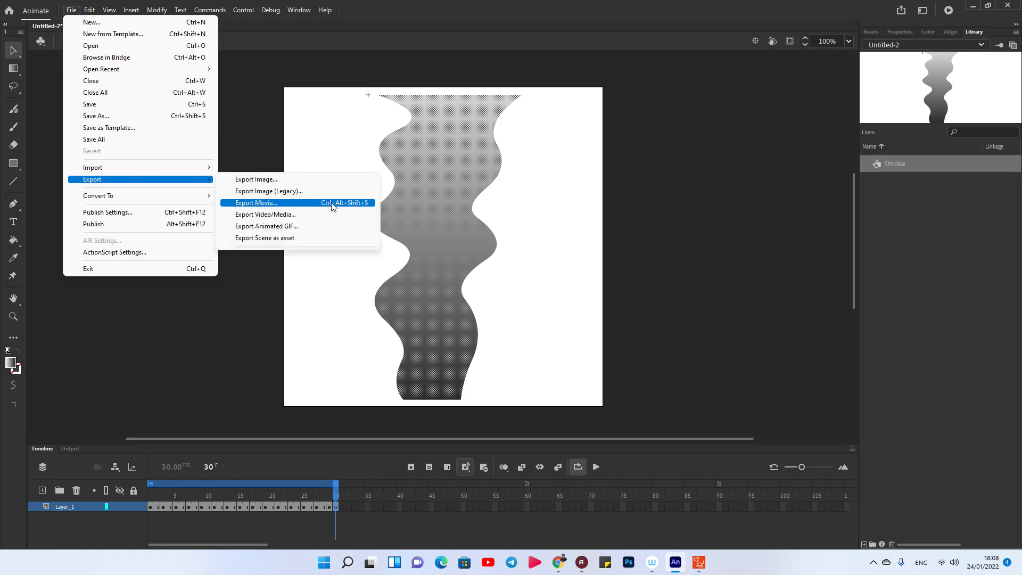
{"action": "left_click", "coordinate": [359, 205]}
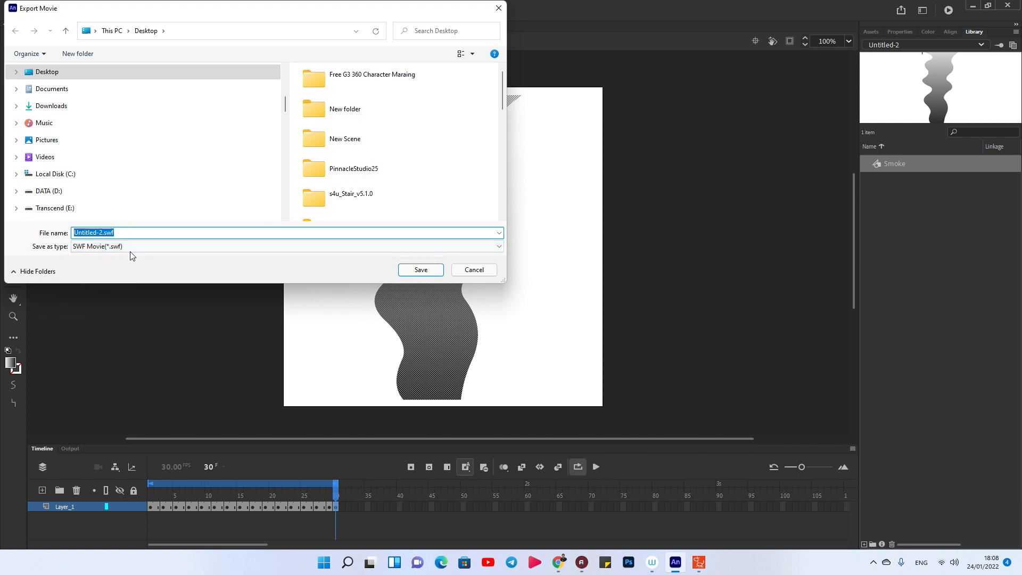
{"action": "type", "text": "Smoke"}
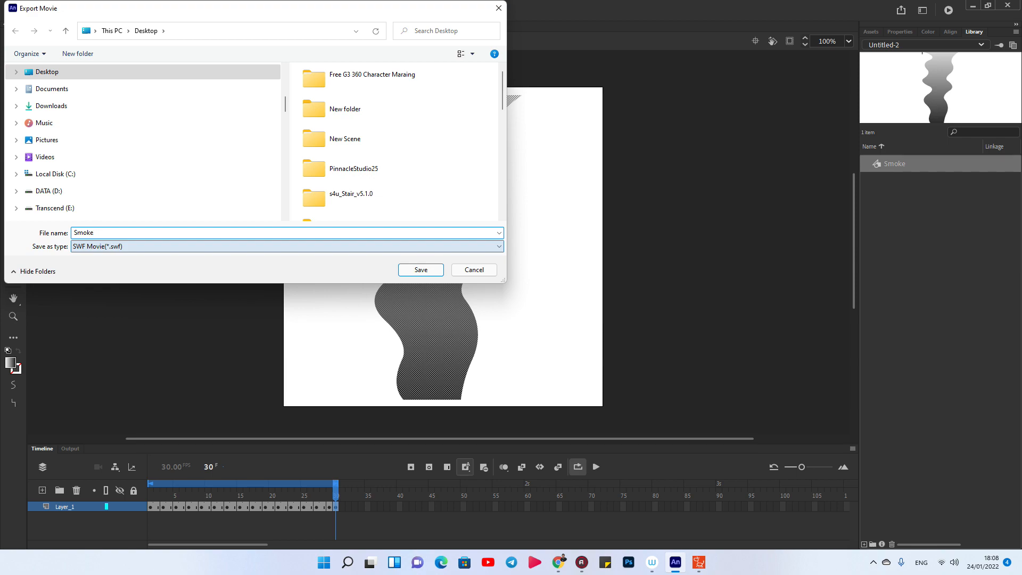
{"action": "left_click", "coordinate": [53, 207]}
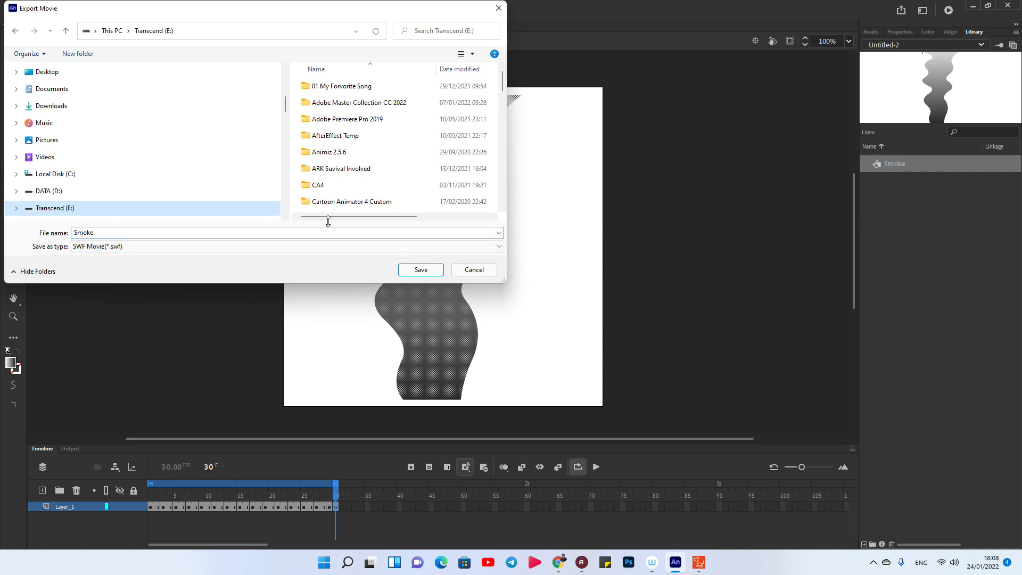
{"action": "scroll", "coordinate": [354, 176], "scroll_direction": "down", "scroll_amount": 1}
{"action": "scroll", "coordinate": [354, 176], "scroll_direction": "down", "scroll_amount": 2}
{"action": "scroll", "coordinate": [351, 160], "scroll_direction": "up", "scroll_amount": 1}
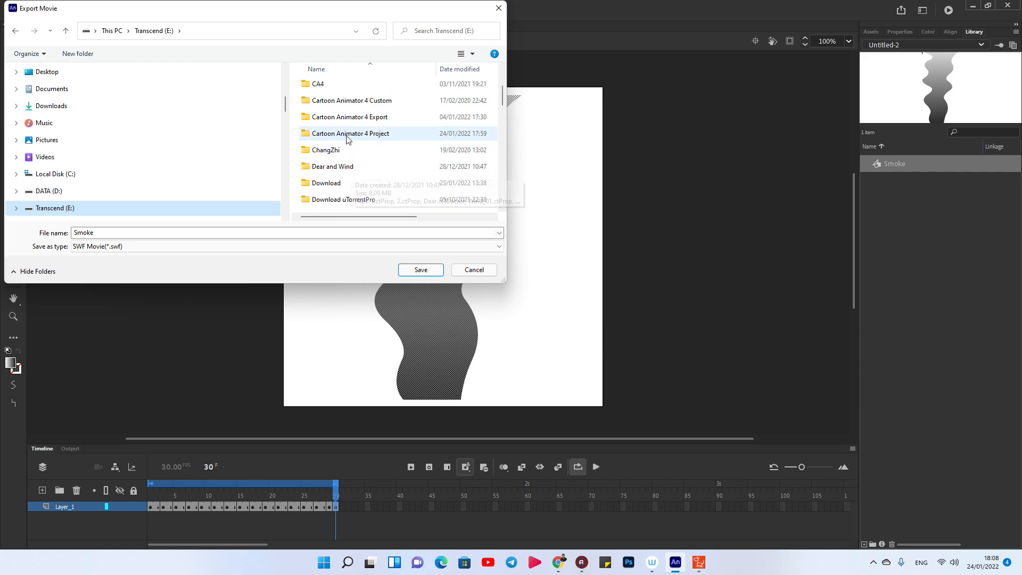
{"action": "double_click", "coordinate": [350, 136]}
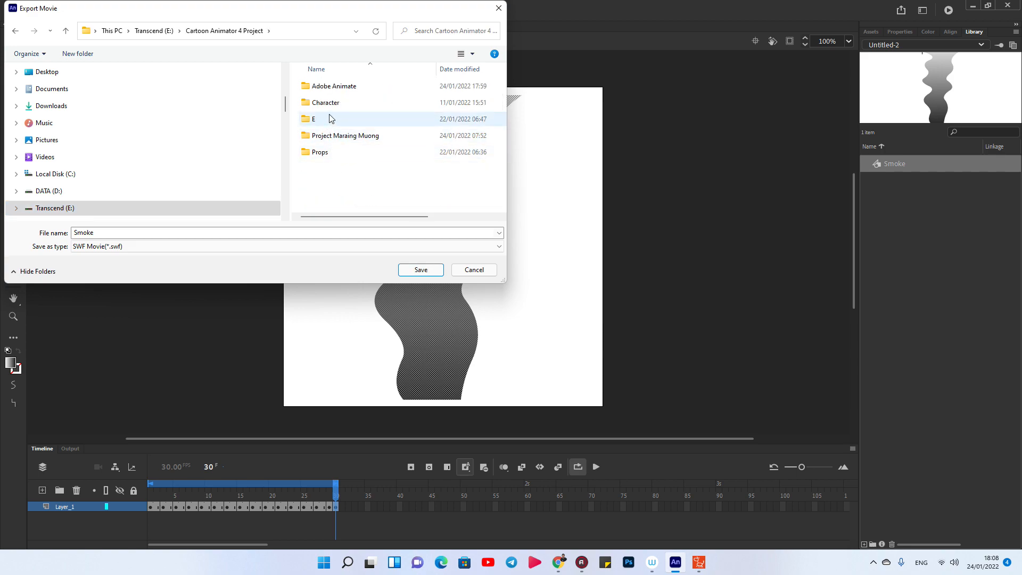
{"action": "double_click", "coordinate": [320, 153]}
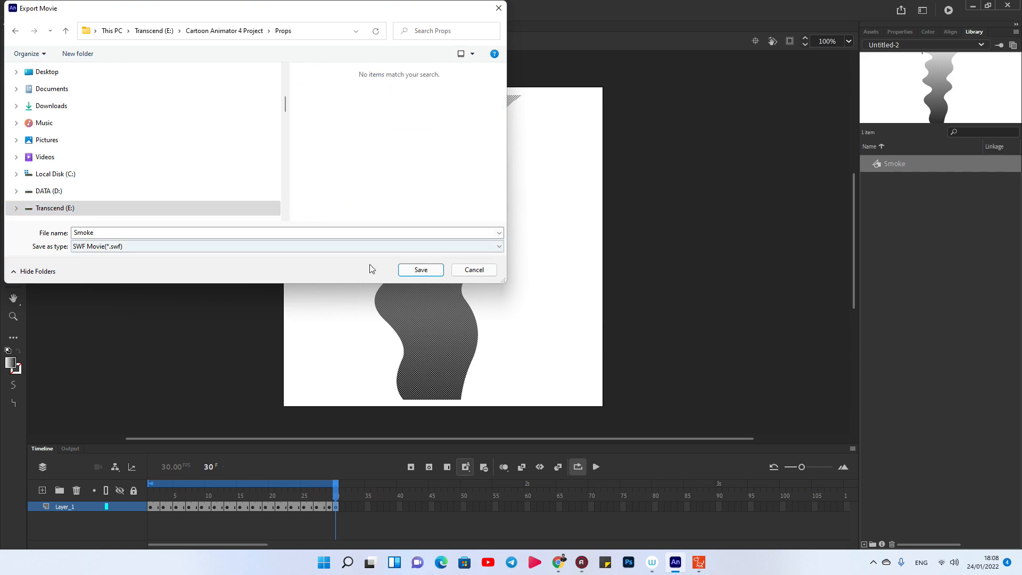
{"action": "left_click", "coordinate": [416, 272]}
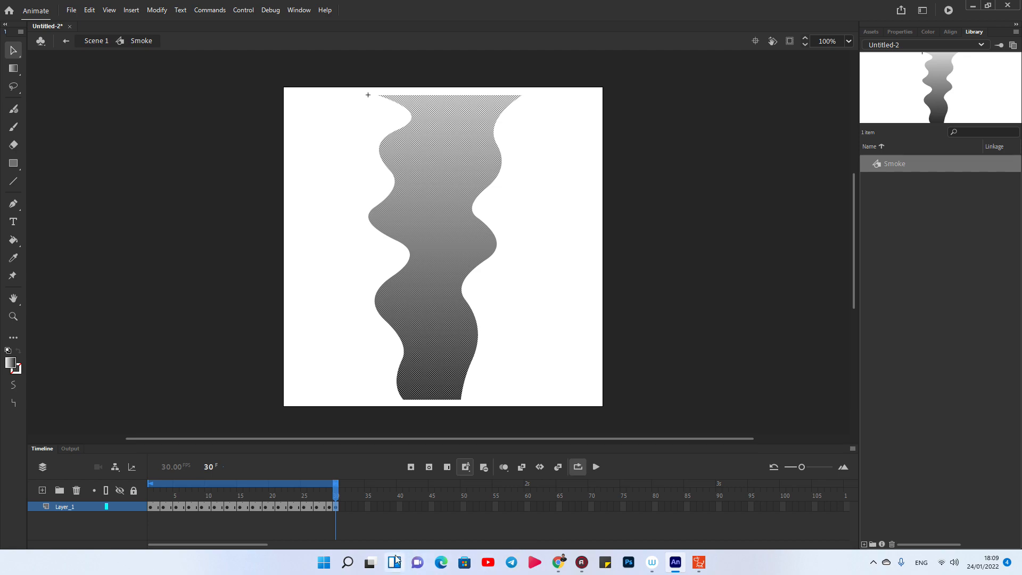
Step: Open File Explorer and browse to the Cartoon Animator 4 Project\Props folder on drive E
{"action": "key", "text": "super+e"}
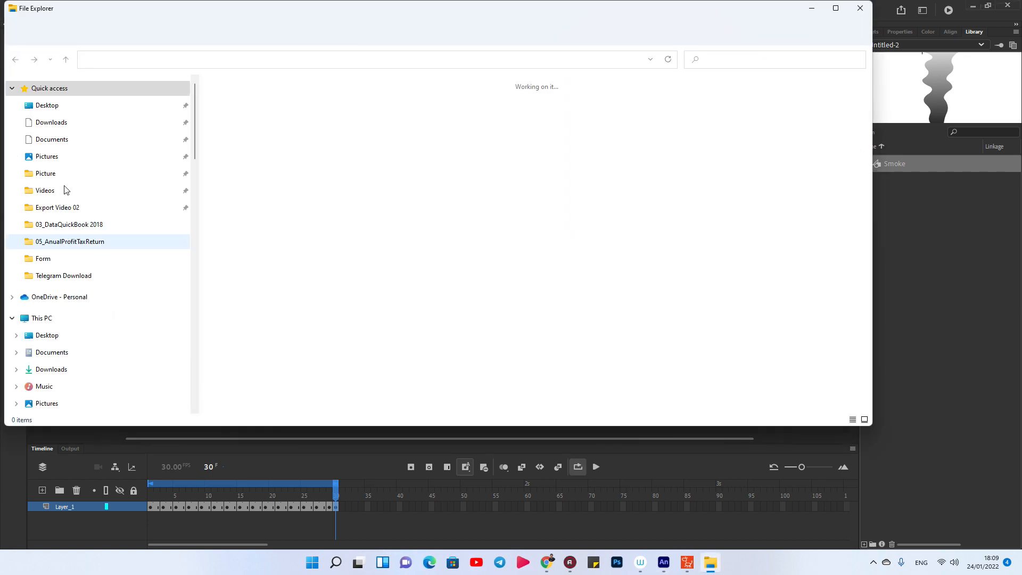
{"action": "scroll", "coordinate": [56, 367], "scroll_direction": "down", "scroll_amount": 3}
{"action": "scroll", "coordinate": [58, 387], "scroll_direction": "down", "scroll_amount": 2}
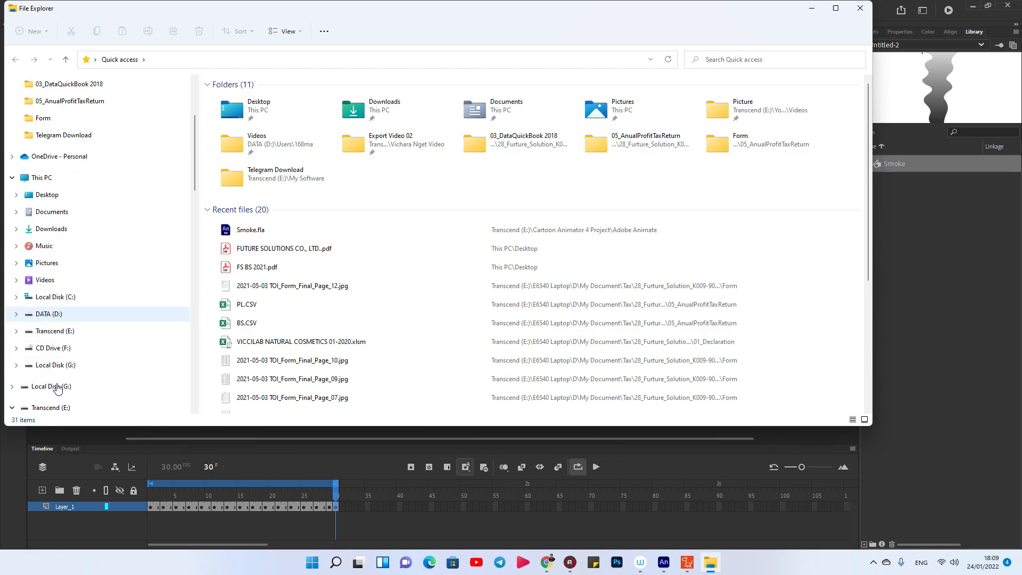
{"action": "left_click", "coordinate": [55, 330]}
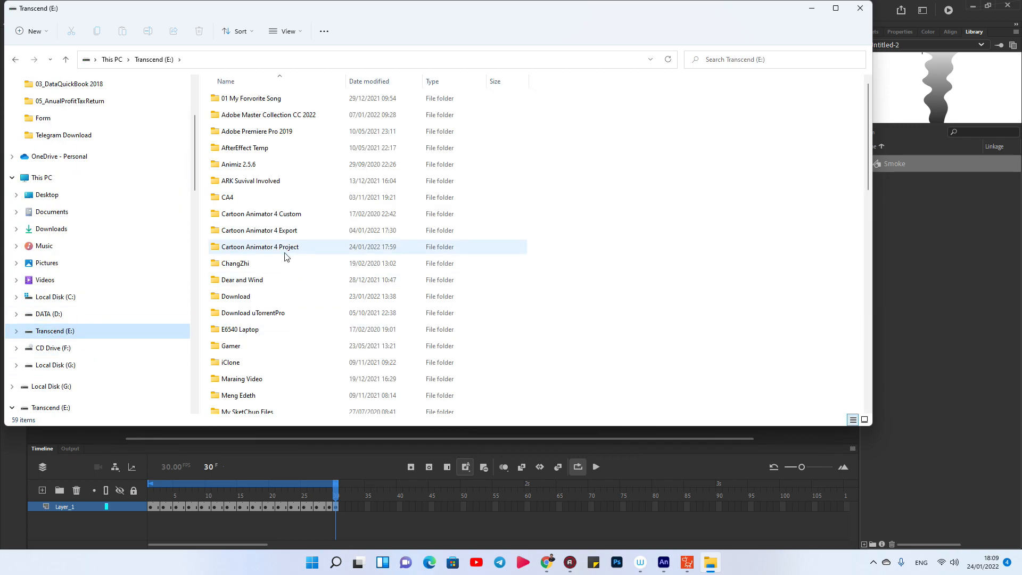
{"action": "scroll", "coordinate": [240, 314], "scroll_direction": "down", "scroll_amount": 4}
{"action": "left_click", "coordinate": [242, 273]}
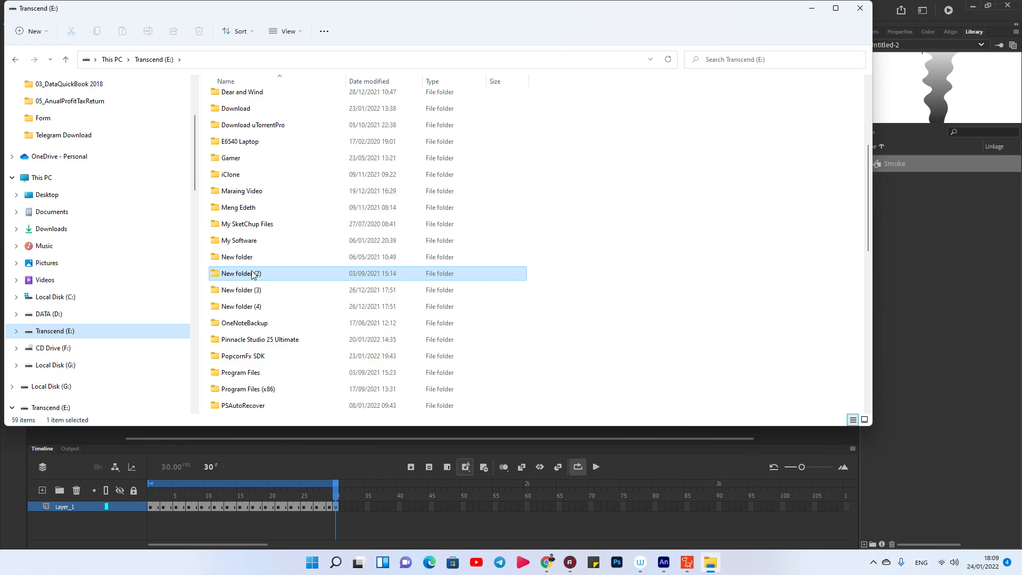
{"action": "key", "text": "c"}
{"action": "key", "text": "c"}
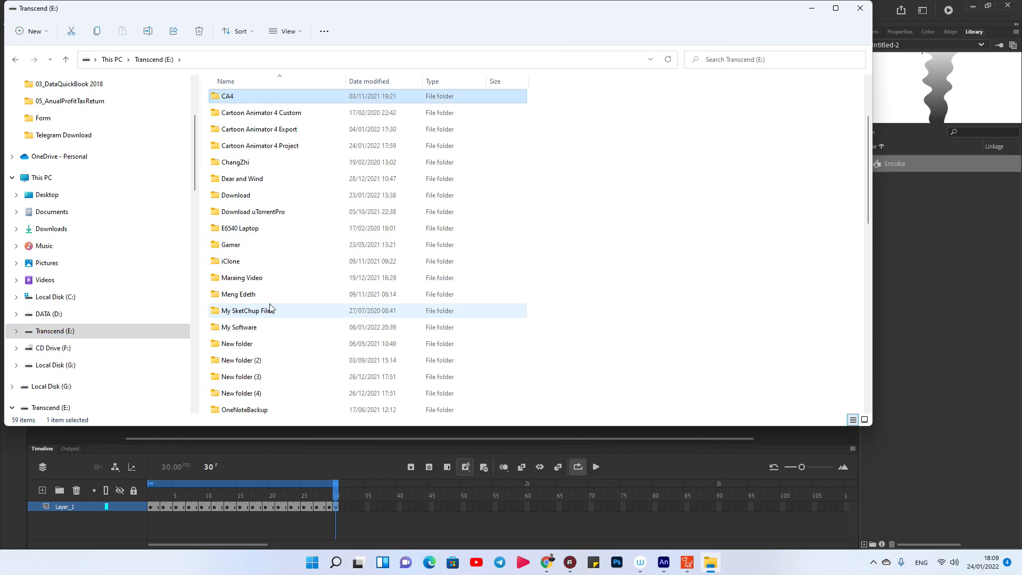
{"action": "double_click", "coordinate": [285, 146]}
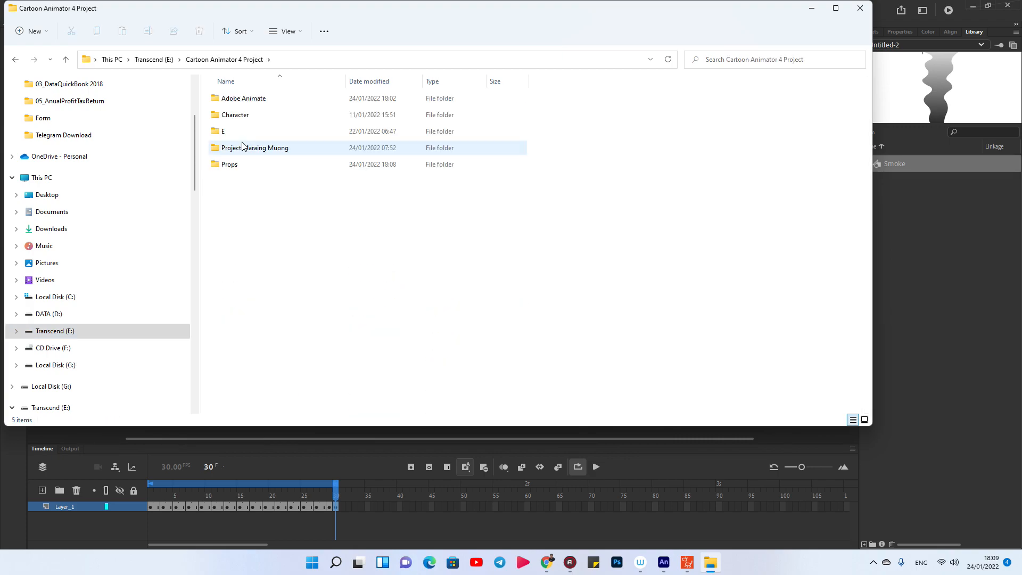
{"action": "double_click", "coordinate": [237, 164]}
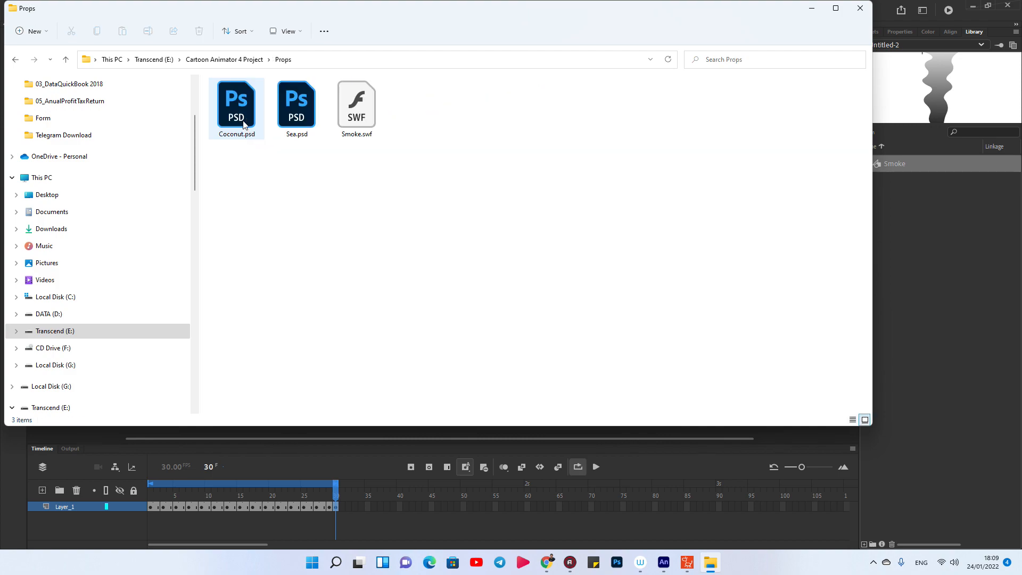
Step: Switch to Cartoon Animator and save the smoke prop on the stage to the custom prop folder 01-03 EffectAll as Smoke01
{"action": "left_click", "coordinate": [687, 563]}
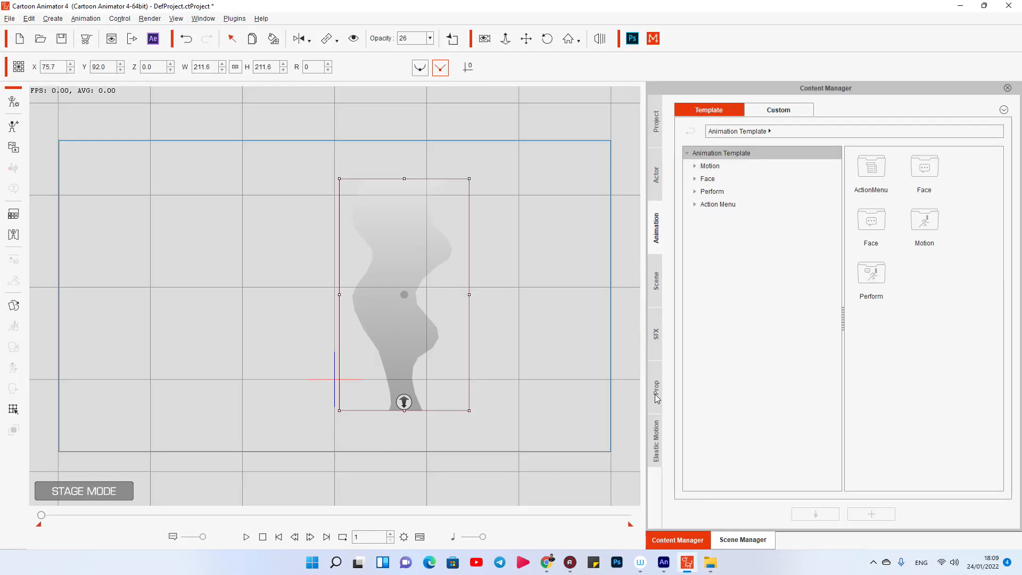
{"action": "left_click", "coordinate": [779, 110]}
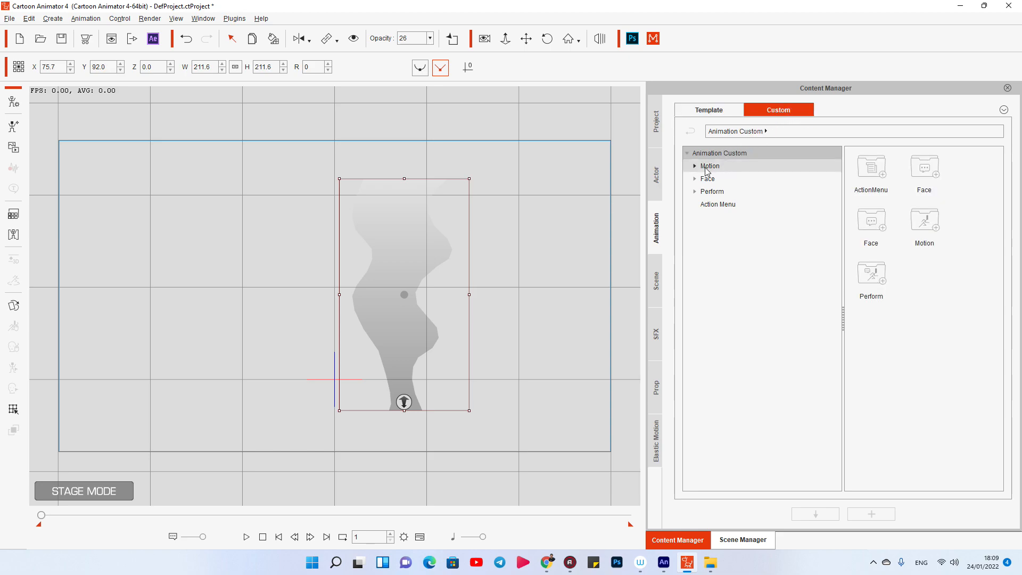
{"action": "left_click_drag", "start_coordinate": [400, 260], "coordinate": [384, 257]}
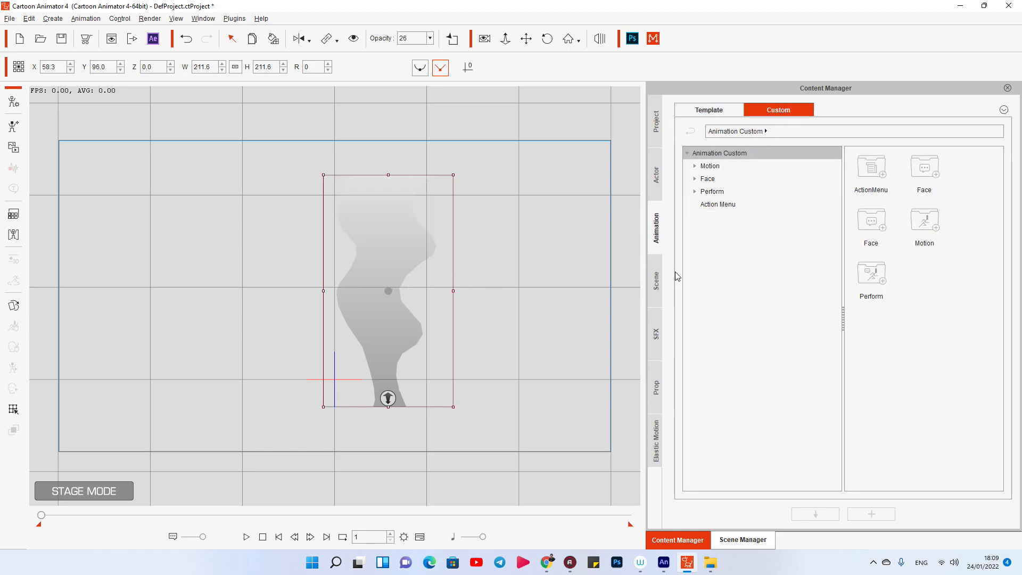
{"action": "left_click", "coordinate": [654, 390]}
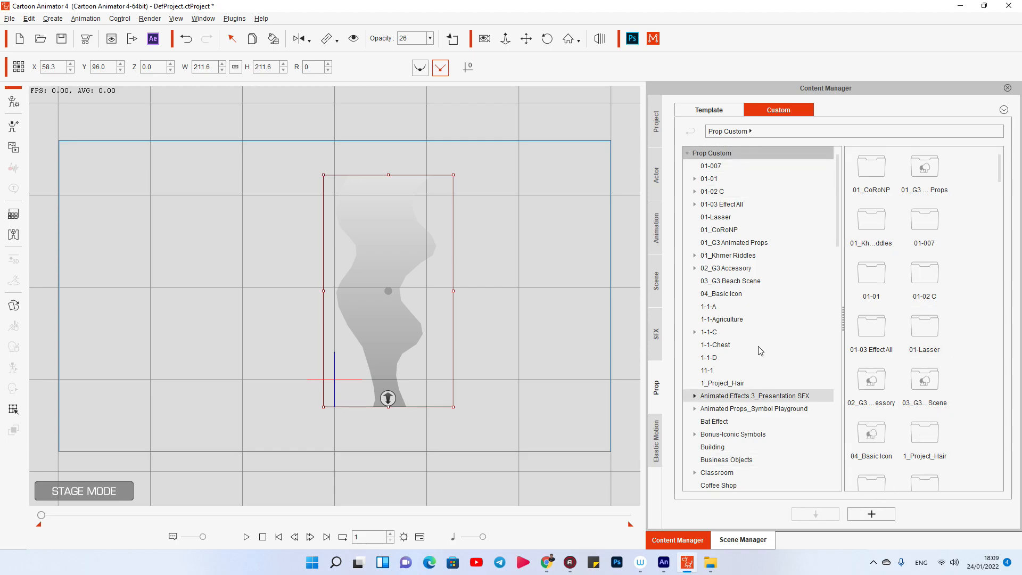
{"action": "left_click", "coordinate": [696, 205]}
{"action": "left_click", "coordinate": [724, 205]}
{"action": "scroll", "coordinate": [966, 394], "scroll_direction": "down", "scroll_amount": 10}
{"action": "left_click", "coordinate": [871, 513]}
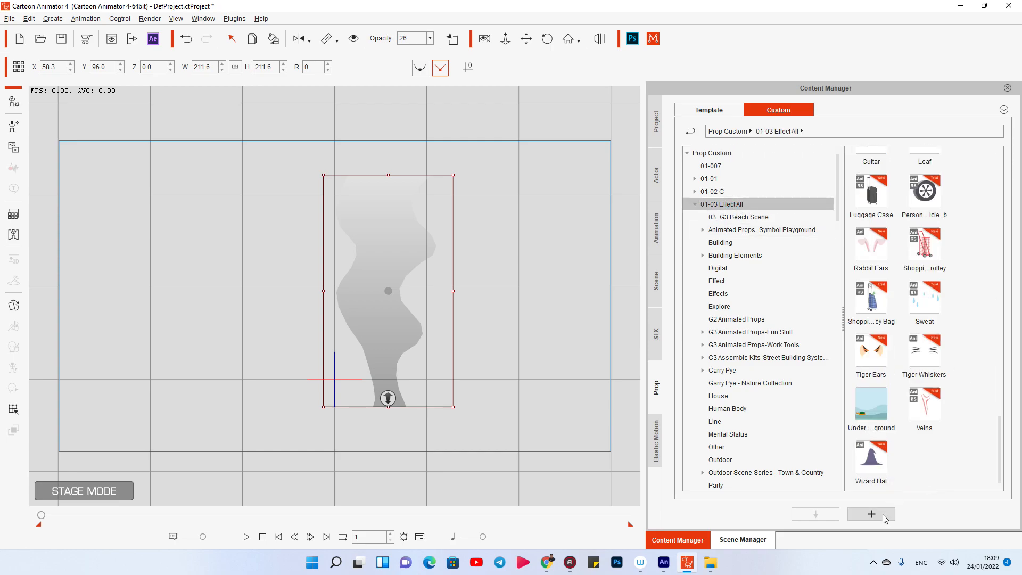
{"action": "type", "text": "S"}
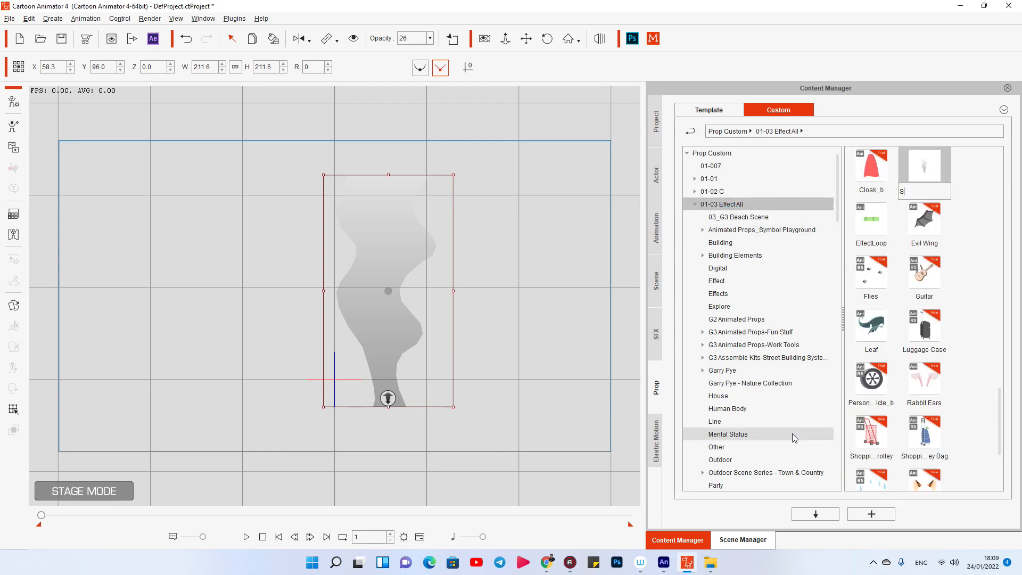
{"action": "type", "text": "moke01"}
{"action": "key", "text": "Return"}
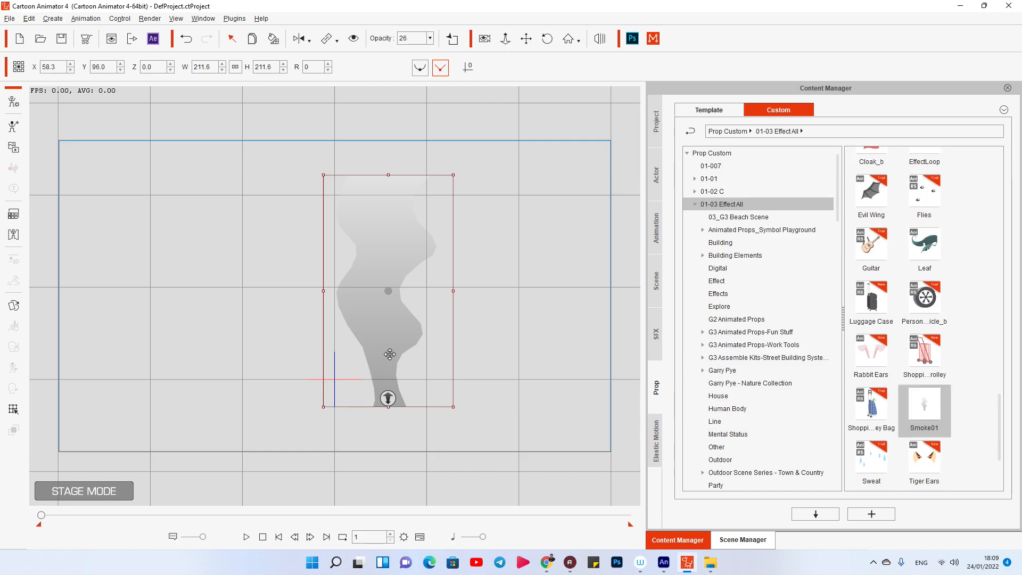
Step: Delete the existing smoke prop from the stage and switch back to the Props folder in File Explorer
{"action": "key", "text": "Delete"}
{"action": "left_click", "coordinate": [711, 562]}
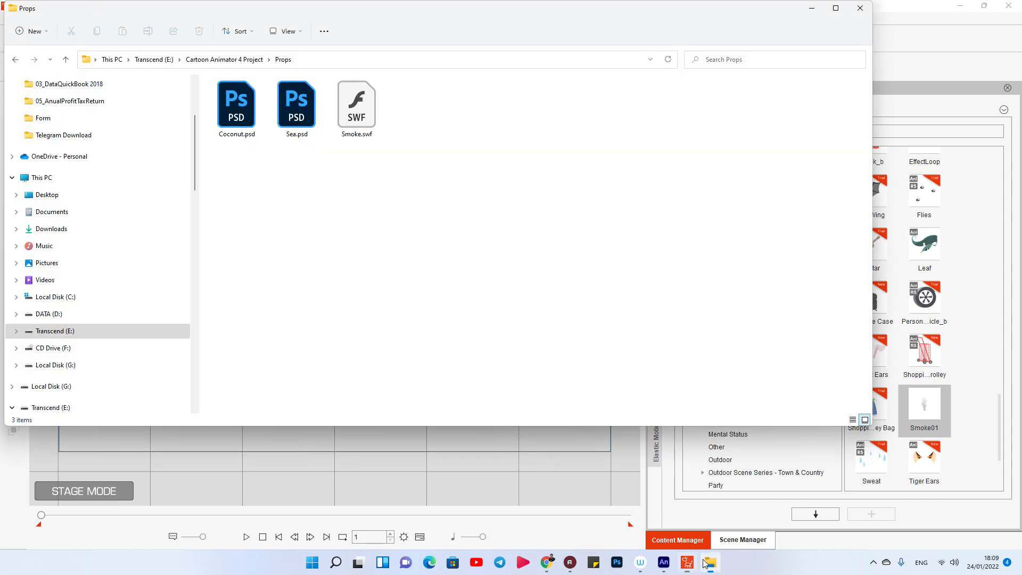
Step: Import Smoke.swf from the Props folder onto the Cartoon Animator stage, place it near the centre, and preview its animation
{"action": "left_click_drag", "start_coordinate": [356, 106], "coordinate": [334, 371]}
{"action": "left_click_drag", "start_coordinate": [329, 336], "coordinate": [326, 292]}
{"action": "left_click", "coordinate": [247, 536]}
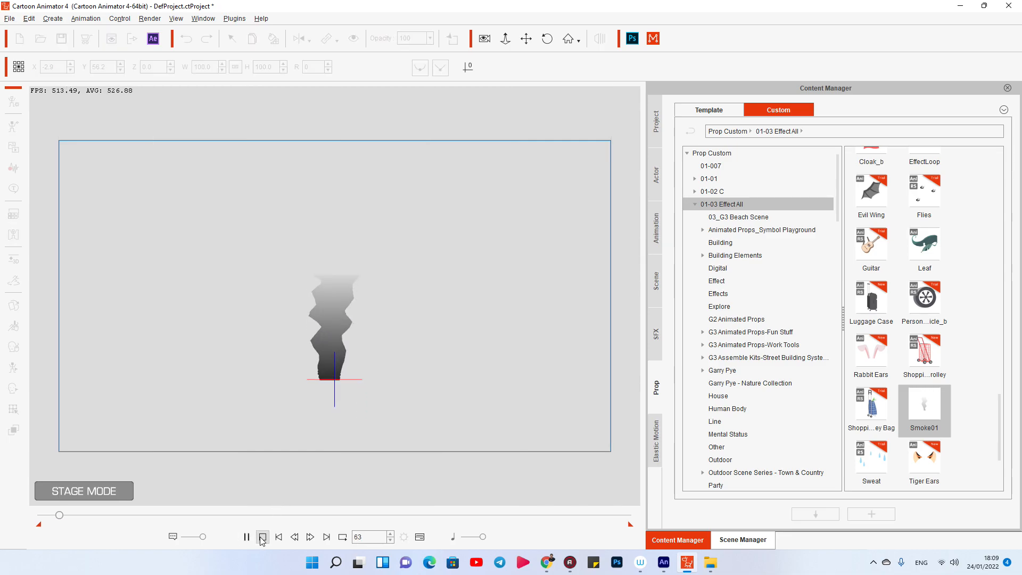
{"action": "left_click", "coordinate": [262, 537]}
Step: Scale the smoke prop to about 243.1 in width and height, centred at about X 2.3, Y 87.9, and preview its playback
{"action": "left_click_drag", "start_coordinate": [361, 273], "coordinate": [463, 190]}
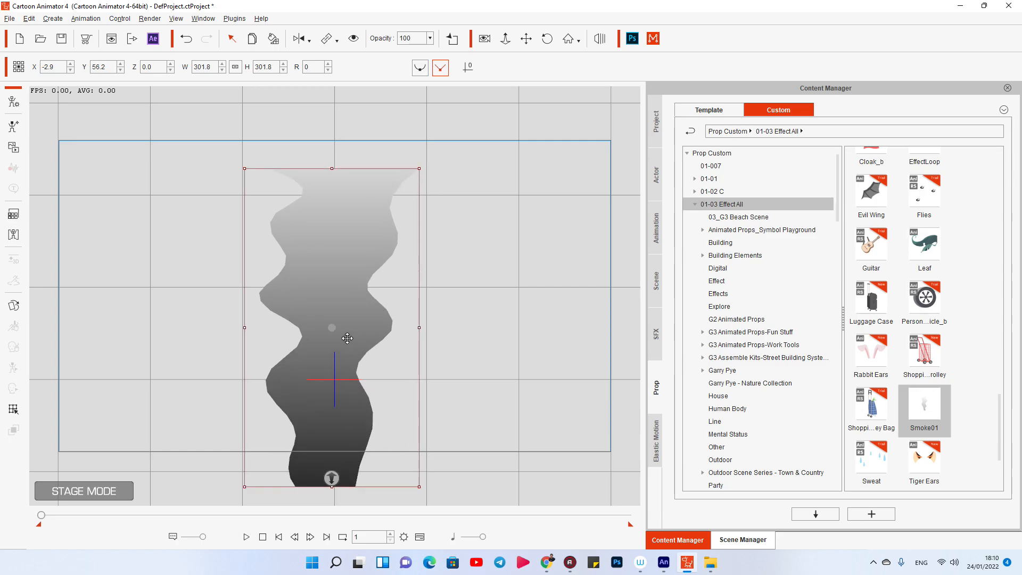
{"action": "left_click_drag", "start_coordinate": [351, 340], "coordinate": [355, 299]}
{"action": "left_click", "coordinate": [247, 536]}
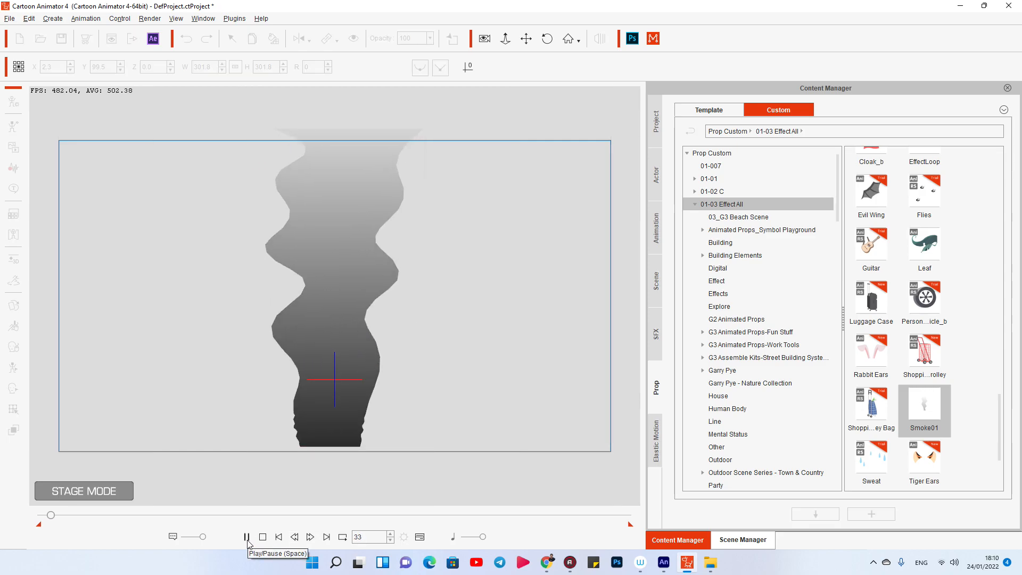
{"action": "left_click", "coordinate": [262, 537]}
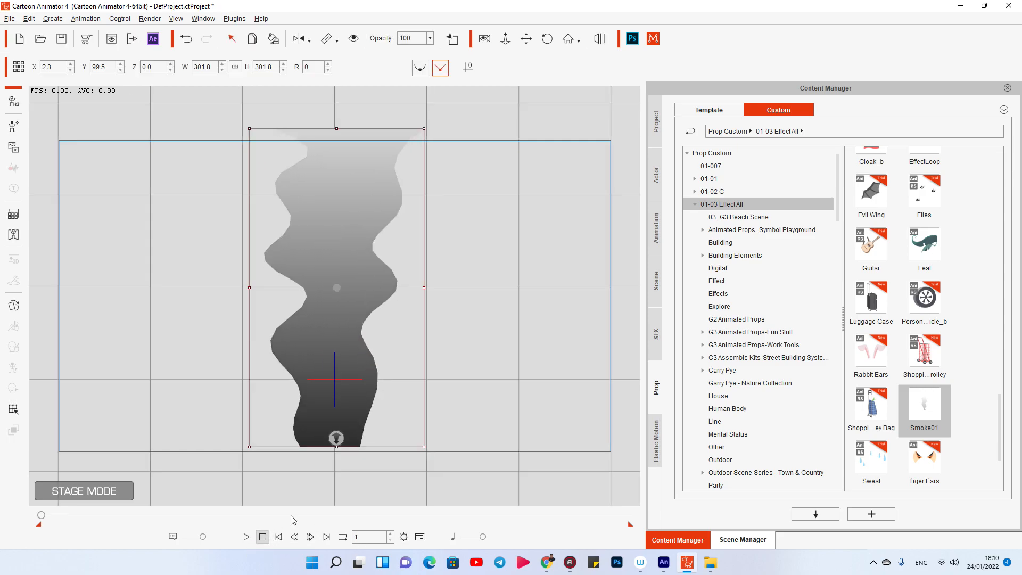
{"action": "left_click_drag", "start_coordinate": [394, 235], "coordinate": [395, 244]}
{"action": "left_click_drag", "start_coordinate": [424, 138], "coordinate": [406, 170]}
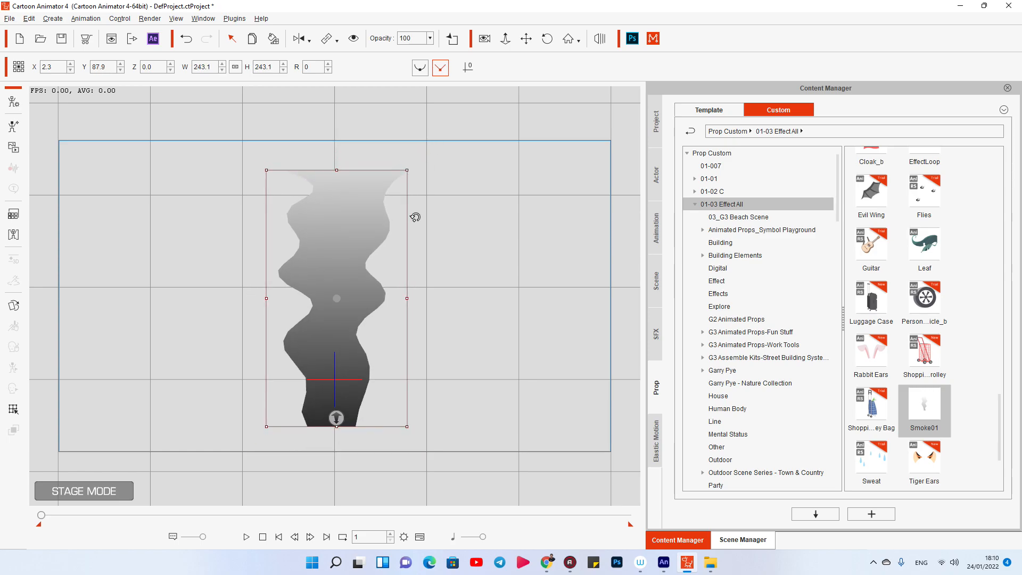
Step: Lower the smoke prop's opacity to 26 and preview the semi-transparent animation
{"action": "left_click", "coordinate": [431, 41]}
{"action": "left_click", "coordinate": [265, 536]}
{"action": "left_click", "coordinate": [430, 38]}
{"action": "left_click_drag", "start_coordinate": [437, 51], "coordinate": [409, 53]}
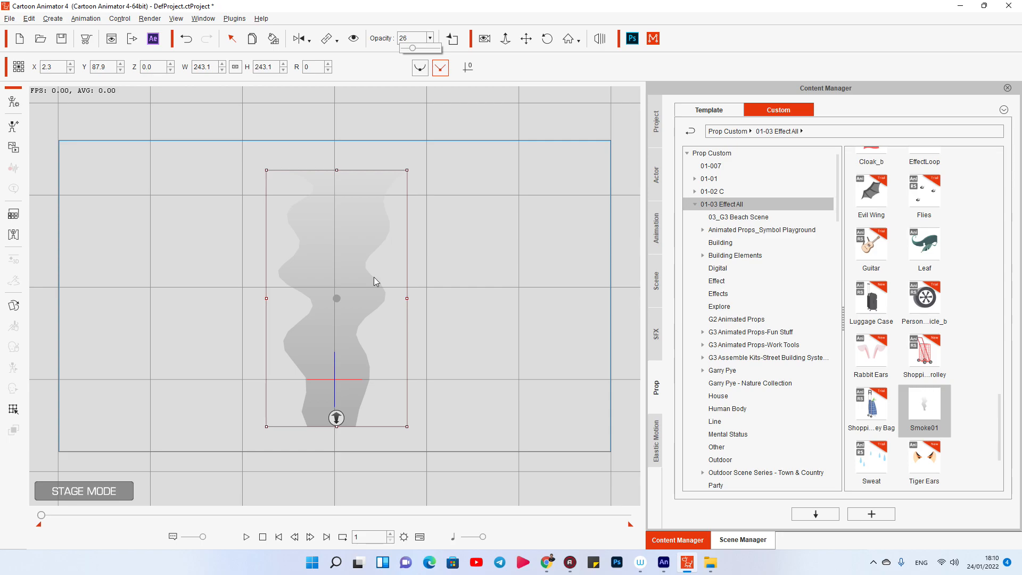
{"action": "left_click", "coordinate": [246, 536]}
{"action": "left_click", "coordinate": [263, 537]}
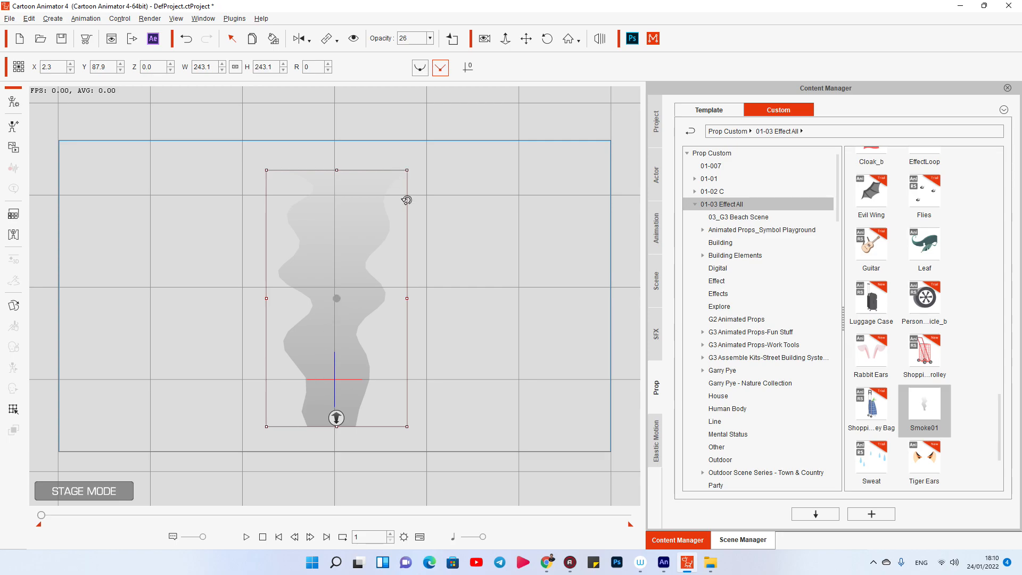
{"action": "left_click", "coordinate": [247, 536]}
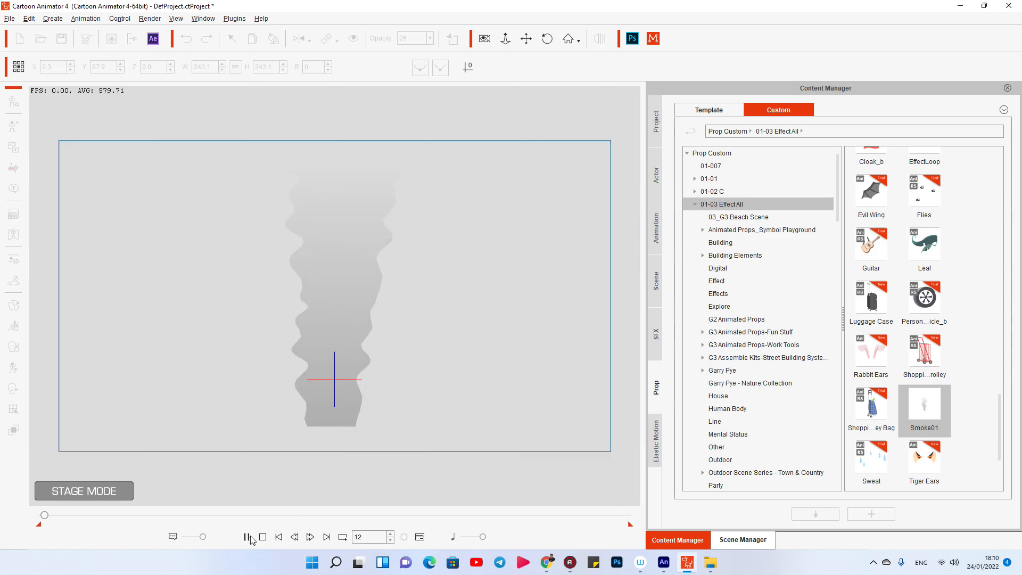
{"action": "left_click", "coordinate": [262, 538]}
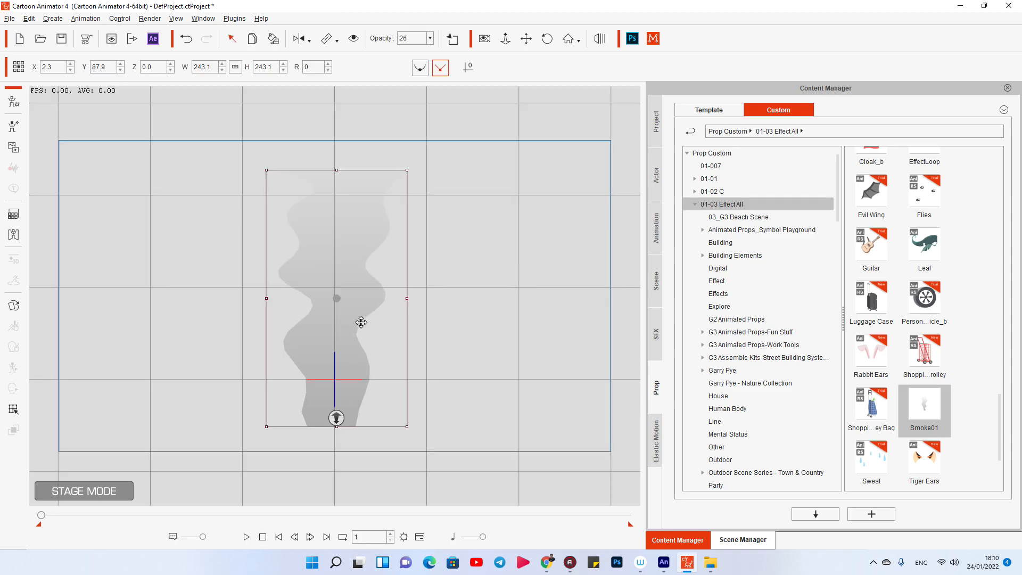
Step: Inspect the smoke prop's available sprites in the Sprite Editor
{"action": "right_click", "coordinate": [352, 341]}
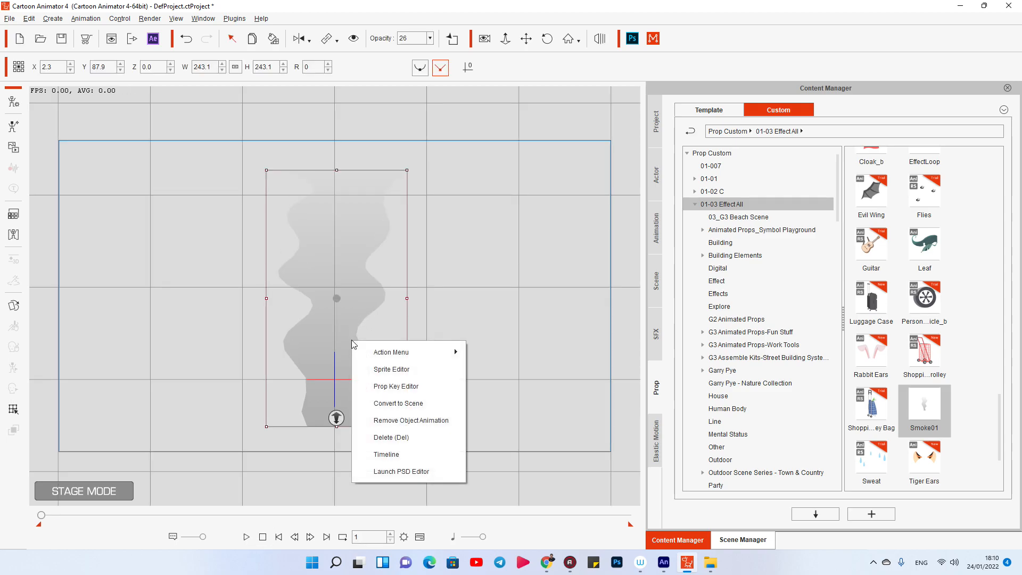
{"action": "left_click", "coordinate": [332, 321]}
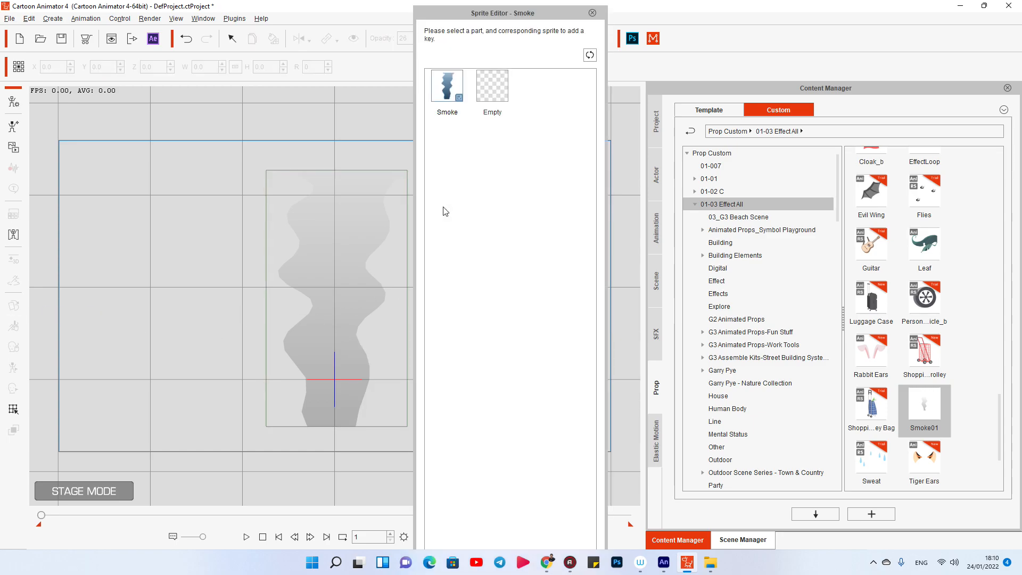
{"action": "left_click", "coordinate": [593, 12]}
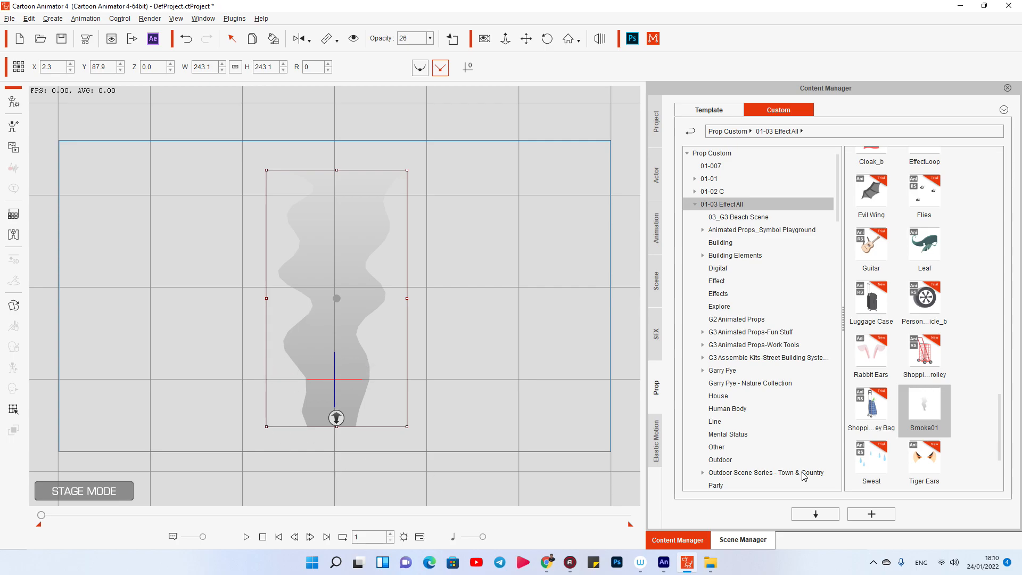
Step: Save the semi-transparent smoke prop to the custom prop folder 01-03 EffectAll as Smoke02
{"action": "left_click", "coordinate": [972, 423]}
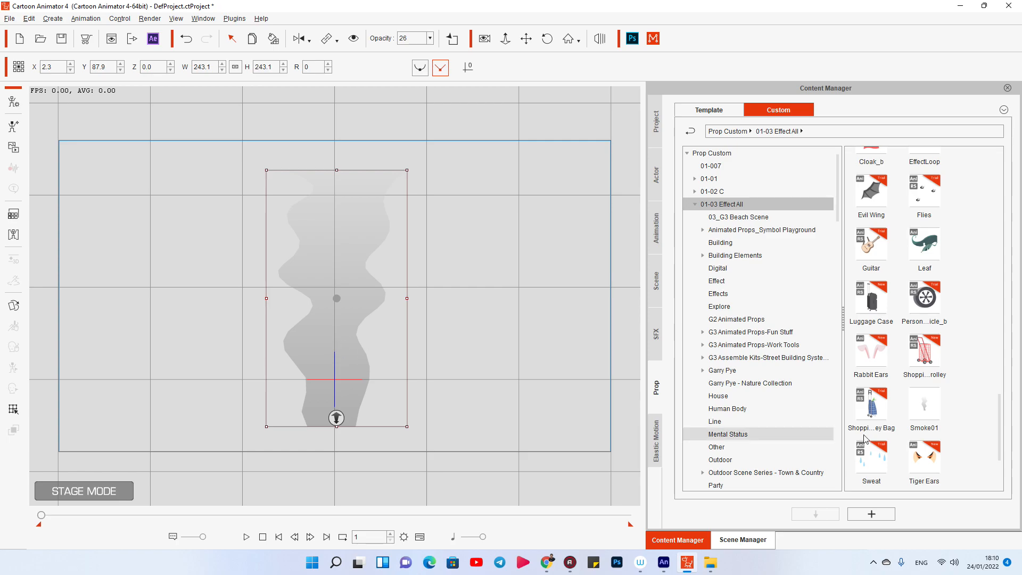
{"action": "left_click", "coordinate": [871, 515]}
{"action": "type", "text": "Smoke"}
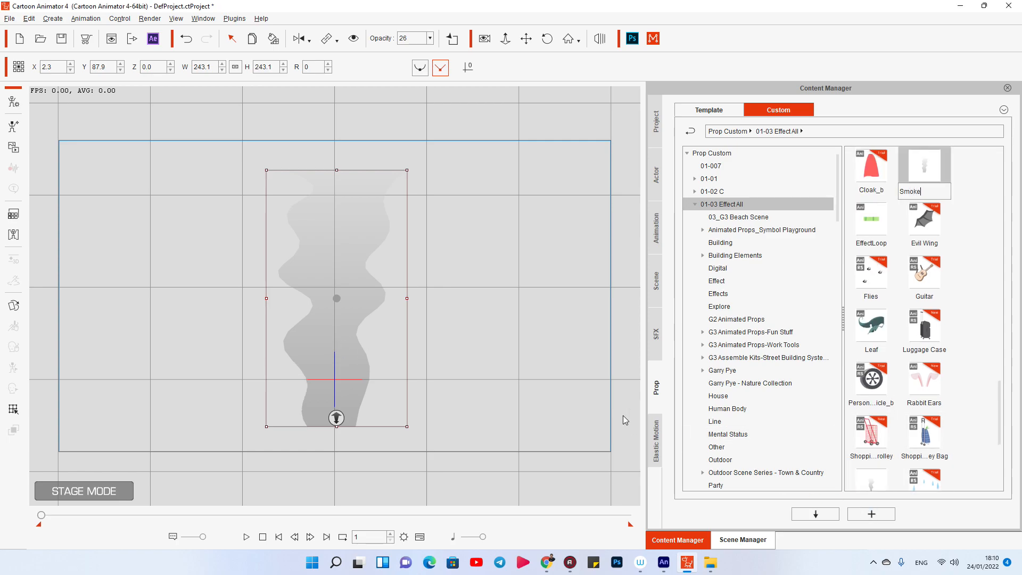
{"action": "key", "text": "Return"}
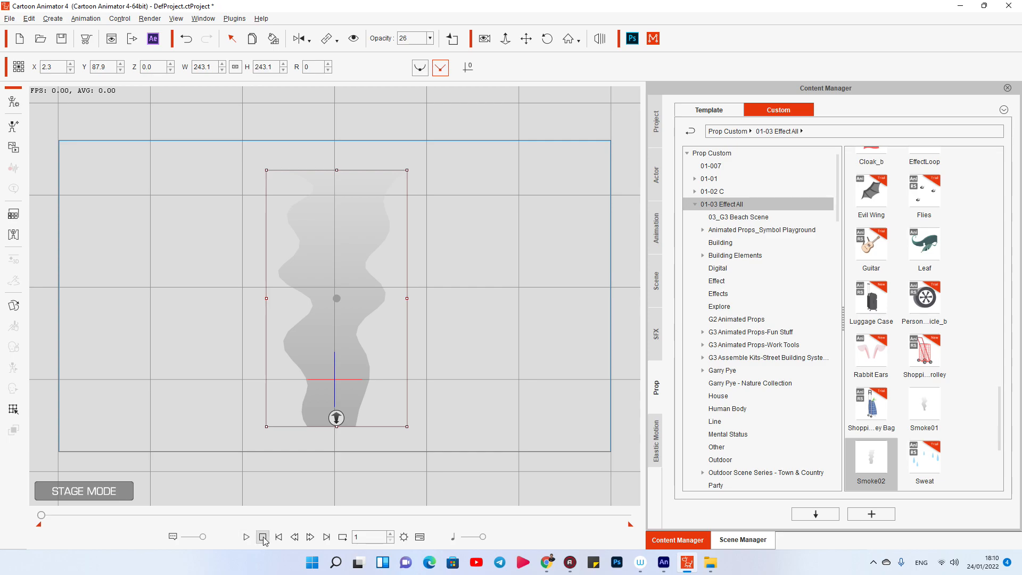
Step: Add the saved Smoke01 prop to the stage, arrange it to the right of the new smoke, and preview both animations
{"action": "left_click_drag", "start_coordinate": [924, 407], "coordinate": [500, 336]}
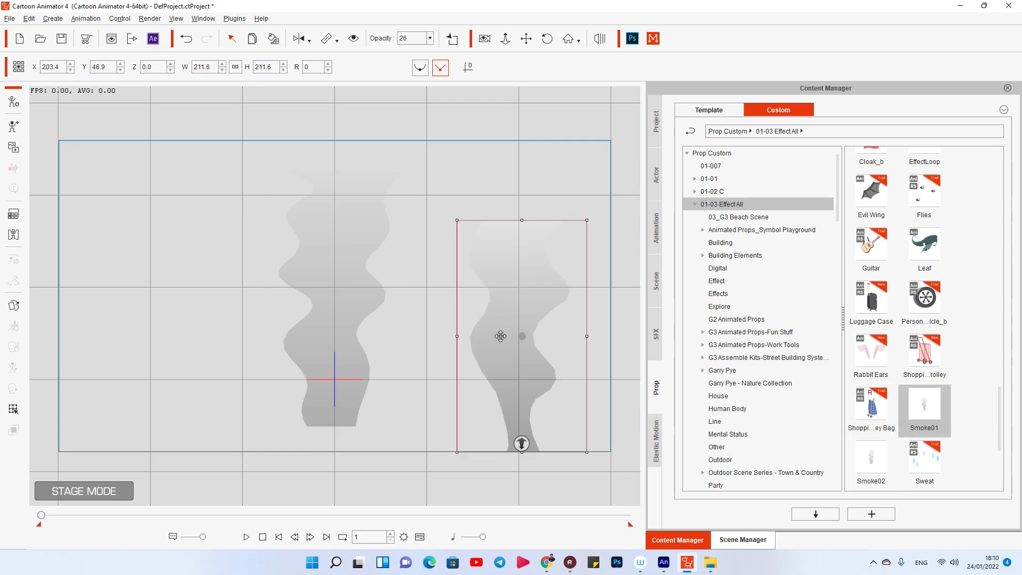
{"action": "left_click_drag", "start_coordinate": [346, 334], "coordinate": [267, 331]}
{"action": "left_click", "coordinate": [492, 337]}
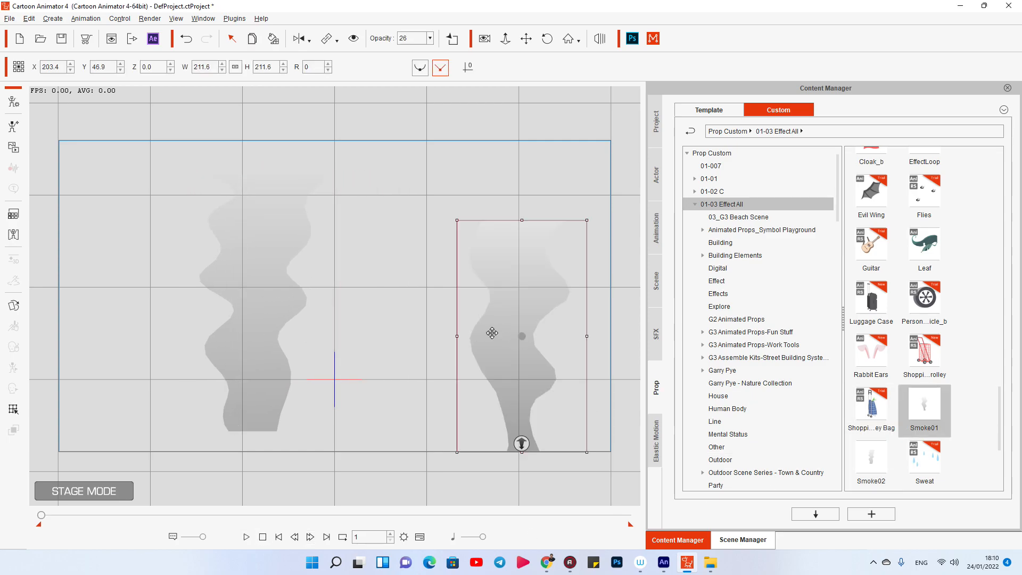
{"action": "left_click_drag", "start_coordinate": [516, 340], "coordinate": [460, 327]}
{"action": "left_click", "coordinate": [246, 537]}
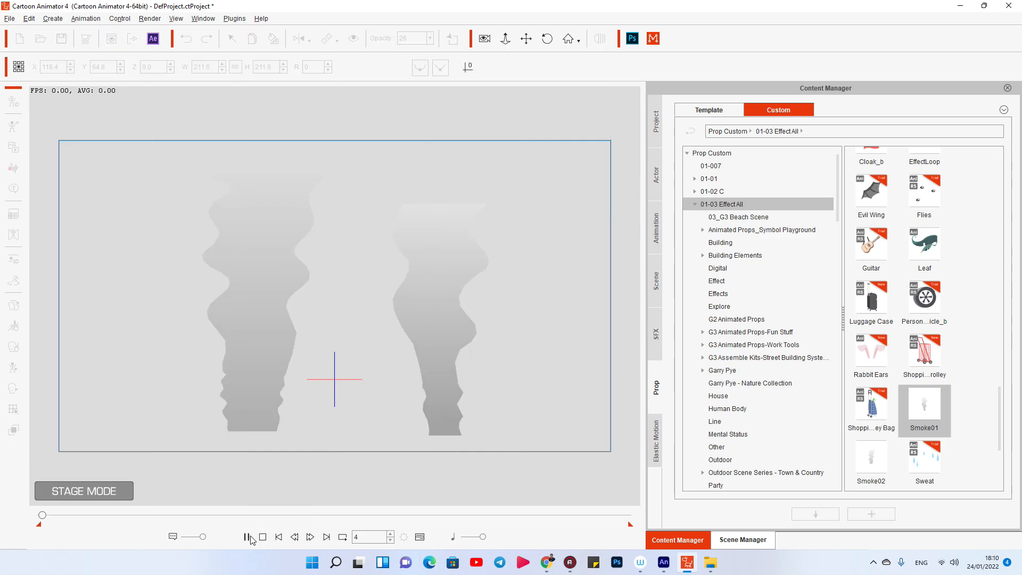
{"action": "left_click", "coordinate": [262, 537]}
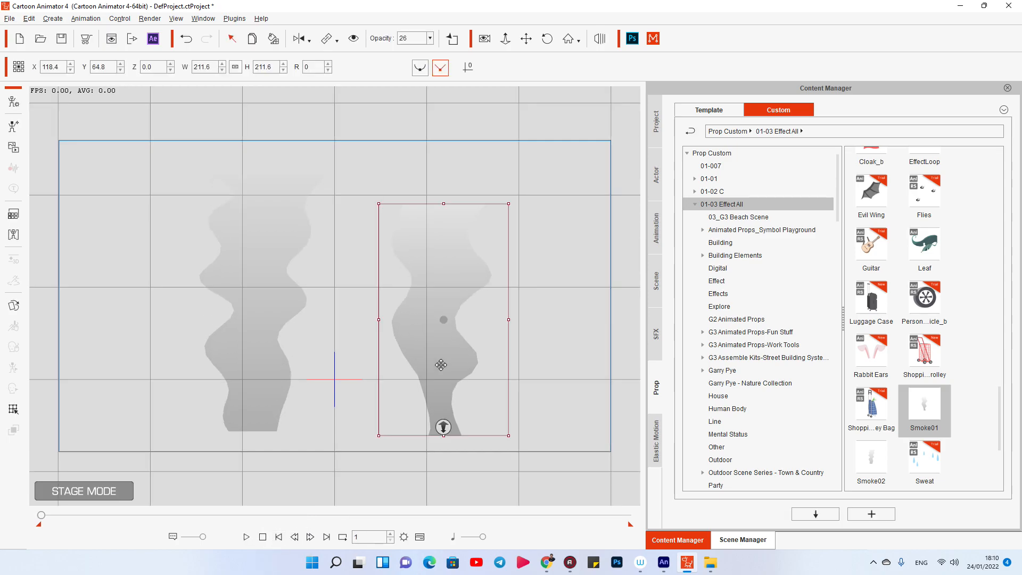
Step: Scale the Smoke01 prop to about 238.5, move it to about X 123.6, Y 82.2, and preview both smokes
{"action": "mouse_move", "coordinate": [508, 207]}
{"action": "left_mouse_down"}
{"action": "mouse_move", "coordinate": [524, 176]}
{"action": "mouse_move", "coordinate": [540, 174]}
{"action": "mouse_move", "coordinate": [513, 192]}
{"action": "left_mouse_up"}
{"action": "key", "text": "ctrl+z"}
{"action": "left_click_drag", "start_coordinate": [450, 251], "coordinate": [454, 235]}
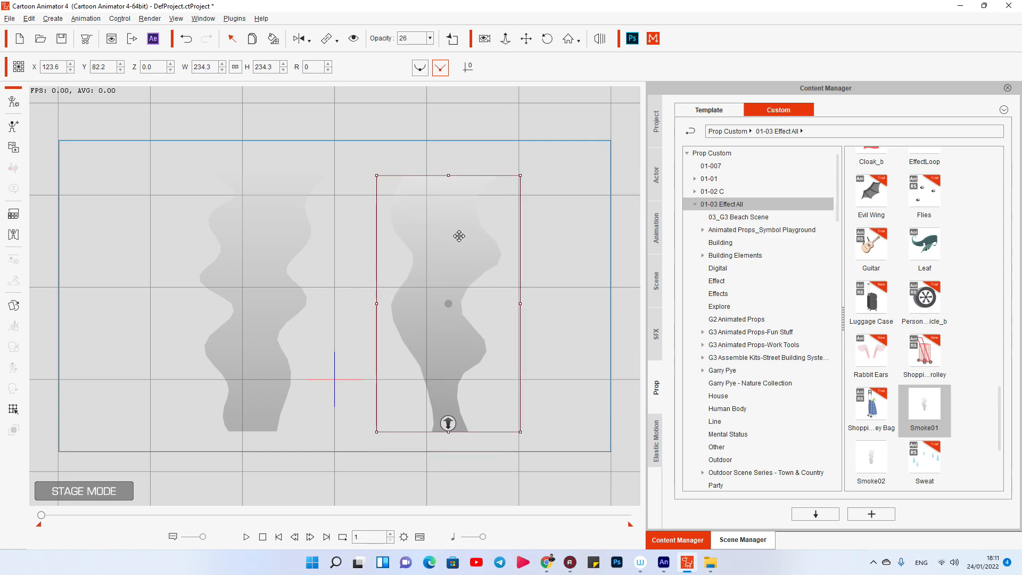
{"action": "left_click_drag", "start_coordinate": [519, 168], "coordinate": [521, 173]}
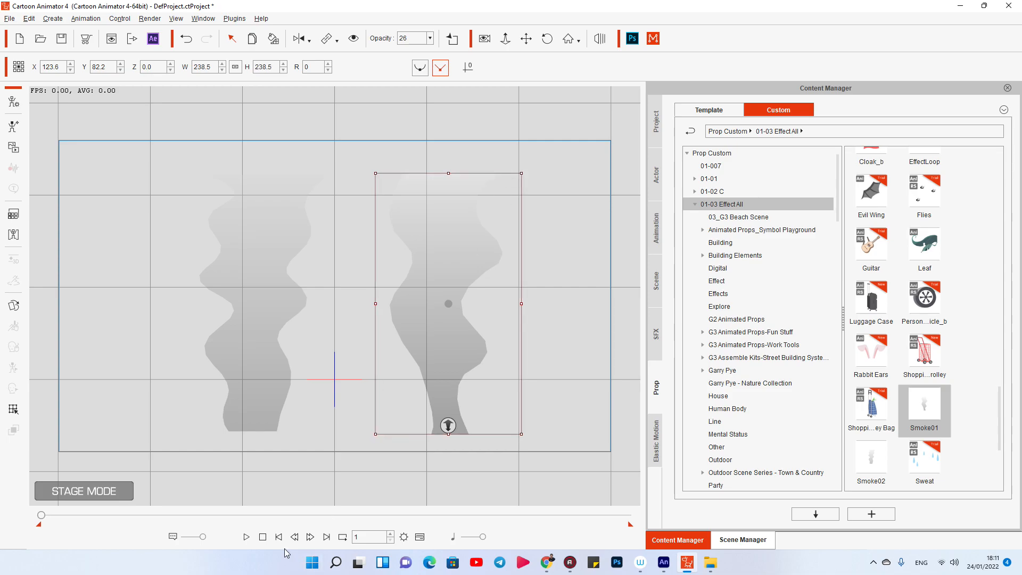
{"action": "left_click", "coordinate": [246, 536]}
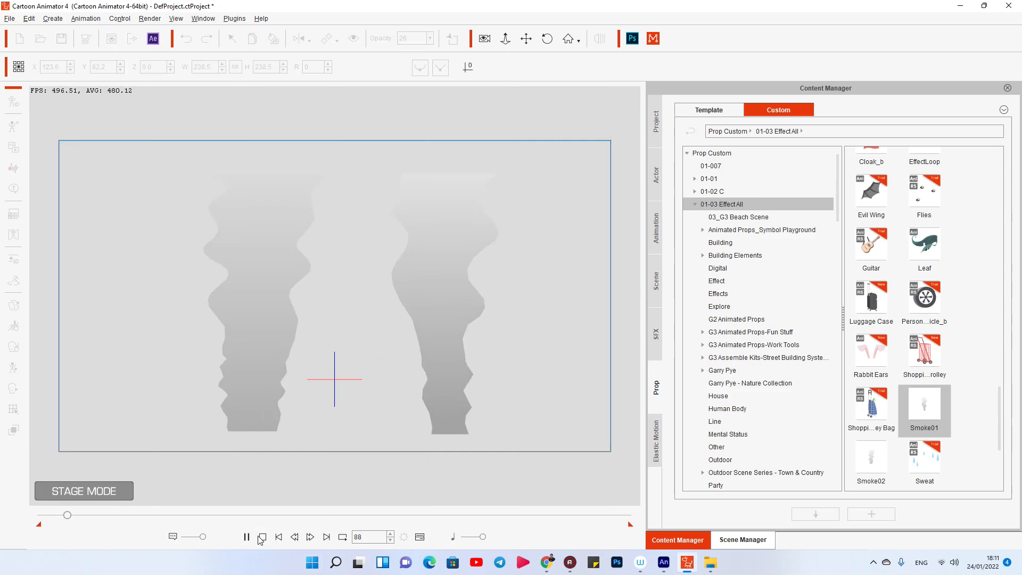
{"action": "left_click", "coordinate": [263, 538]}
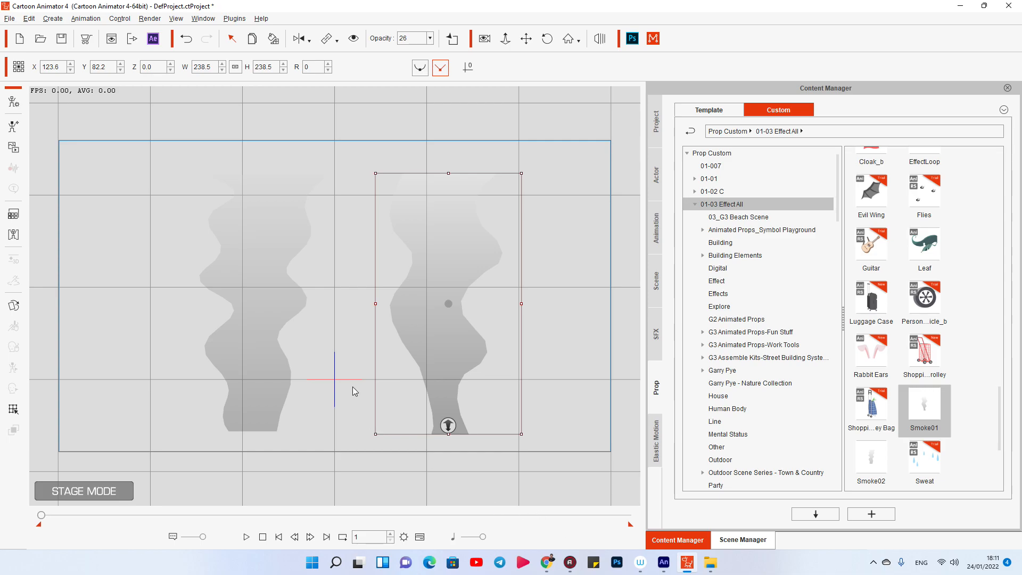
Step: Move the newly imported smoke prop to about X -100, Y 82.2, level with the Smoke01 prop
{"action": "left_click", "coordinate": [247, 369]}
{"action": "left_click_drag", "start_coordinate": [246, 369], "coordinate": [244, 362]}
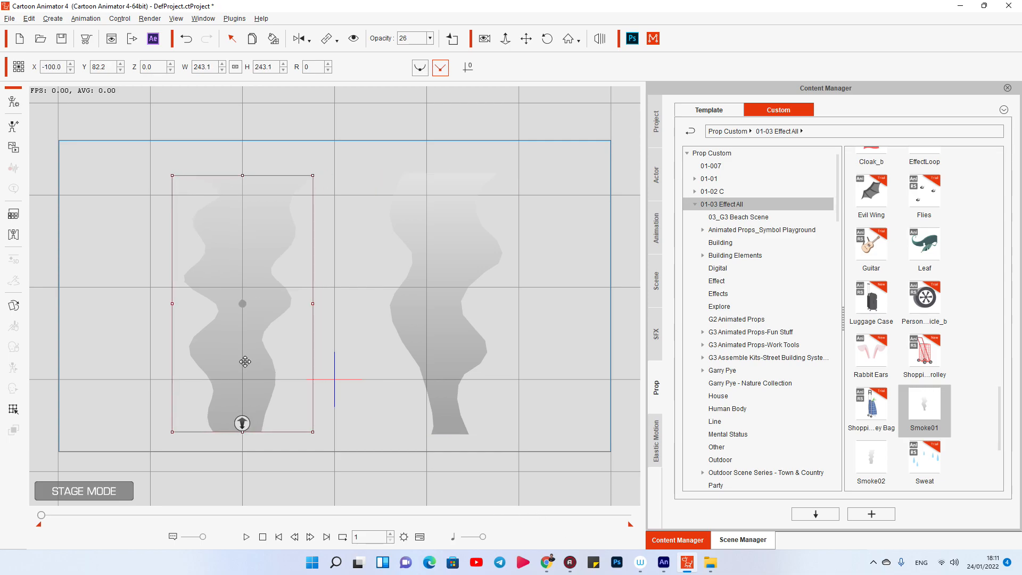